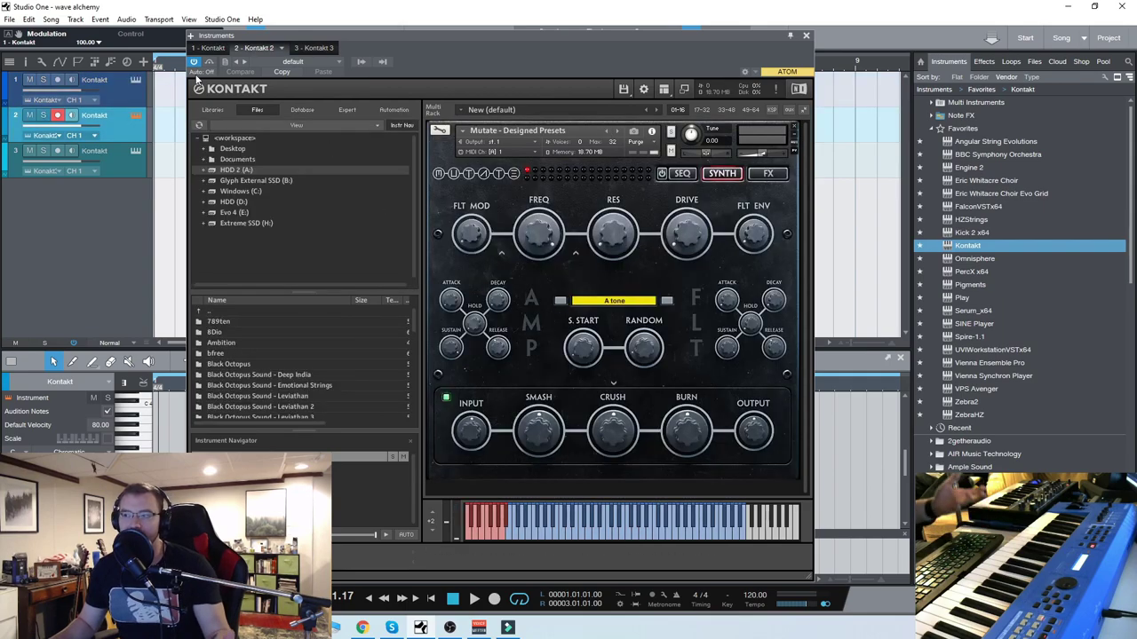
- Browse Kontakt's quick-load library through Misc and Wave Alchemy to examine the raw waveforms presets in wa_mutate
{"action": "right_click", "coordinate": [597, 274]}
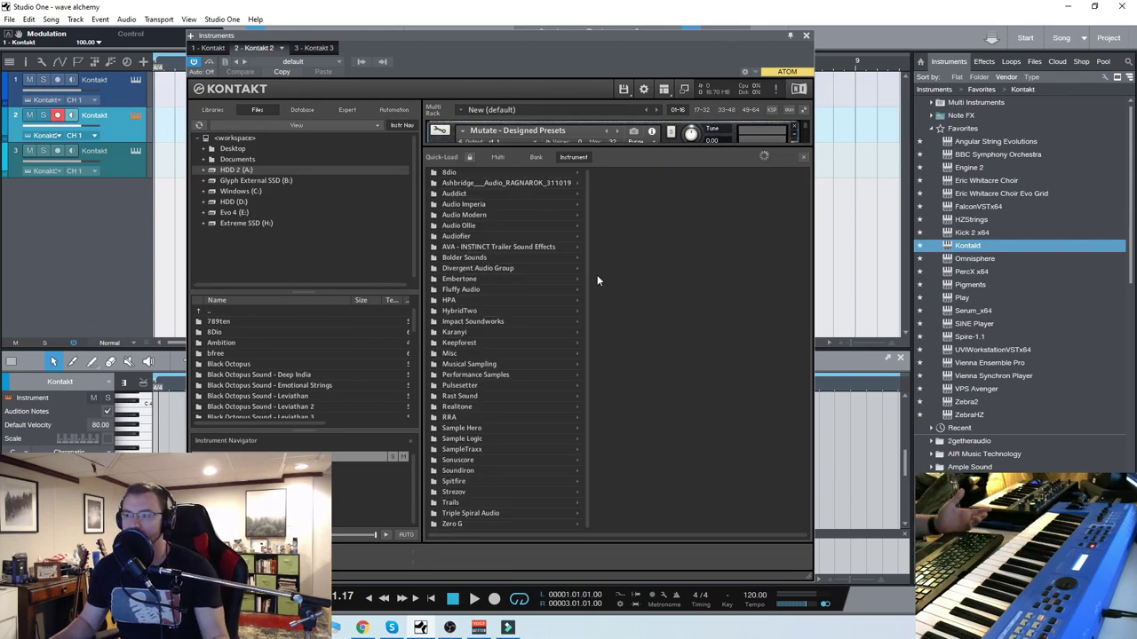
{"action": "left_click", "coordinate": [449, 353]}
{"action": "scroll", "coordinate": [676, 418], "scroll_direction": "down", "scroll_amount": 1}
{"action": "left_click", "coordinate": [638, 525]}
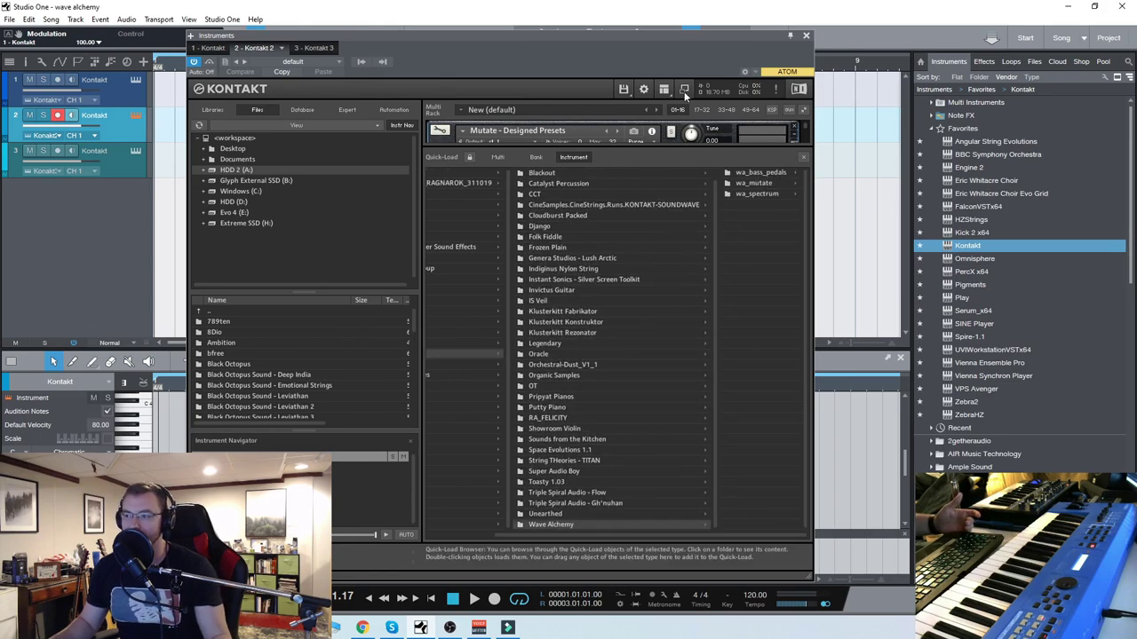
{"action": "left_click", "coordinate": [695, 180]}
{"action": "left_click", "coordinate": [604, 181]}
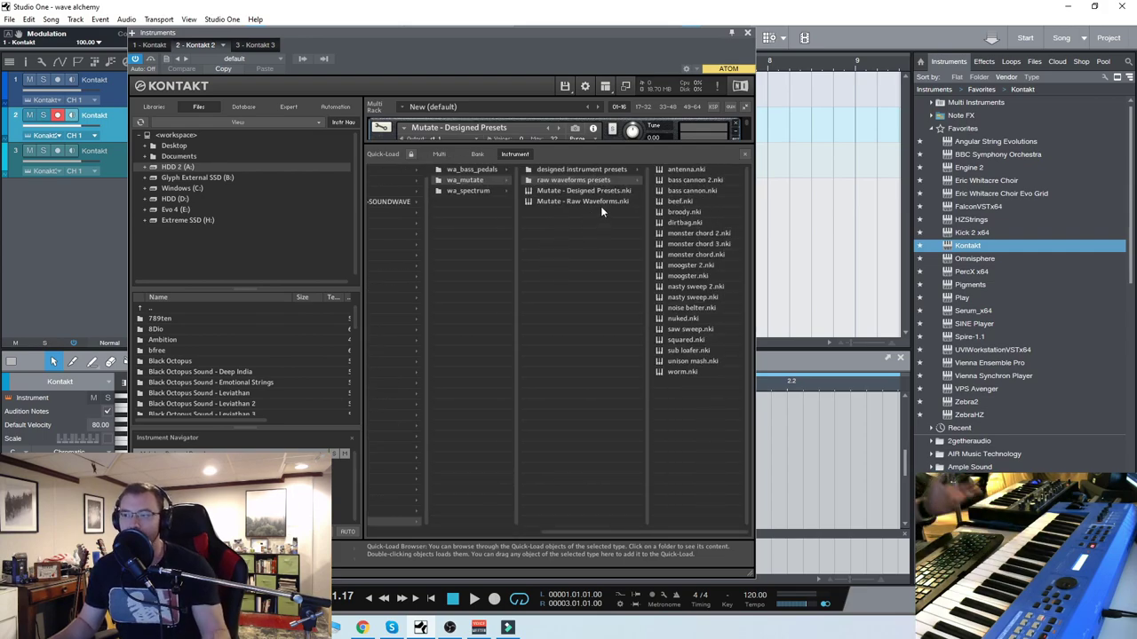
- Review the bass pedals and taurus preset folders under wa_bass_pedals, and dismiss the quick-load browser
{"action": "left_click", "coordinate": [476, 170]}
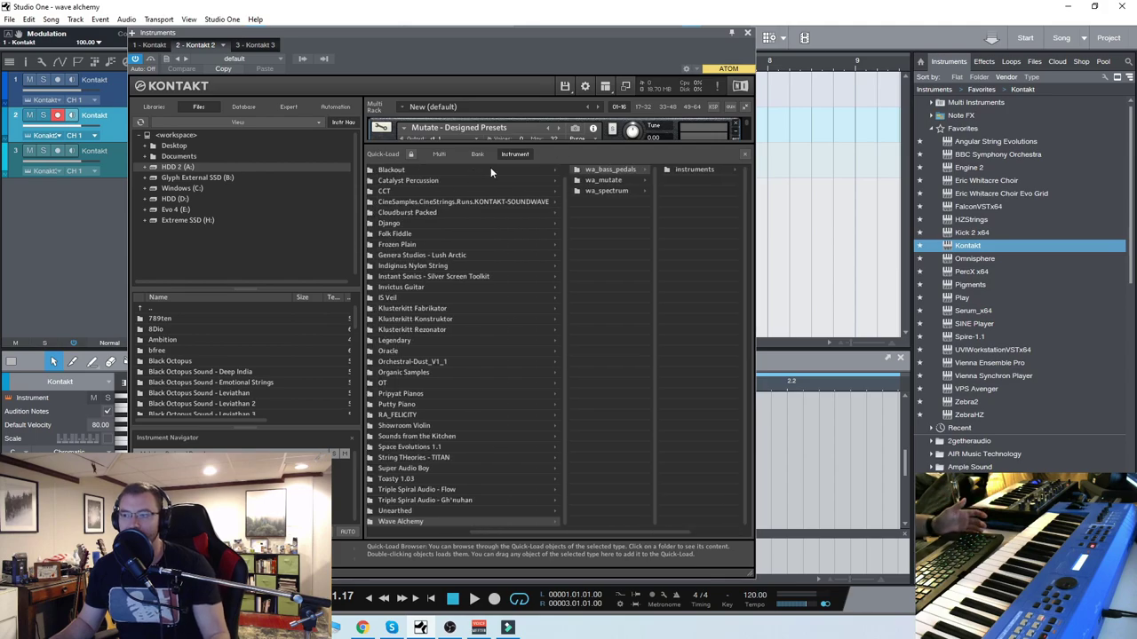
{"action": "left_click_drag", "start_coordinate": [540, 533], "coordinate": [608, 548]}
{"action": "left_click", "coordinate": [605, 172]}
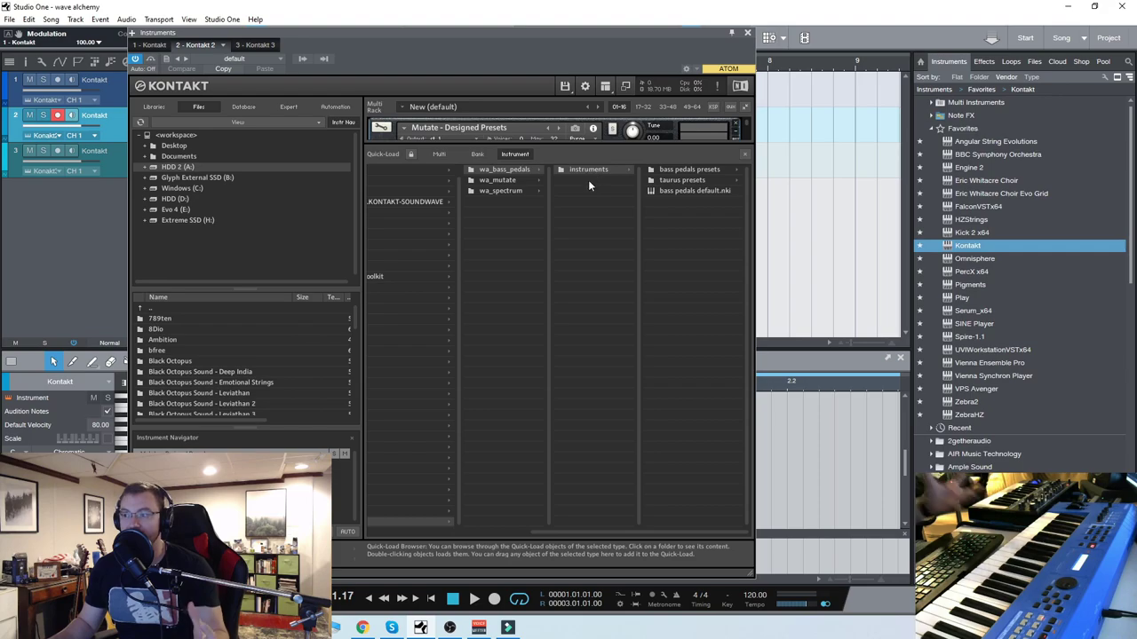
{"action": "left_click", "coordinate": [690, 169]}
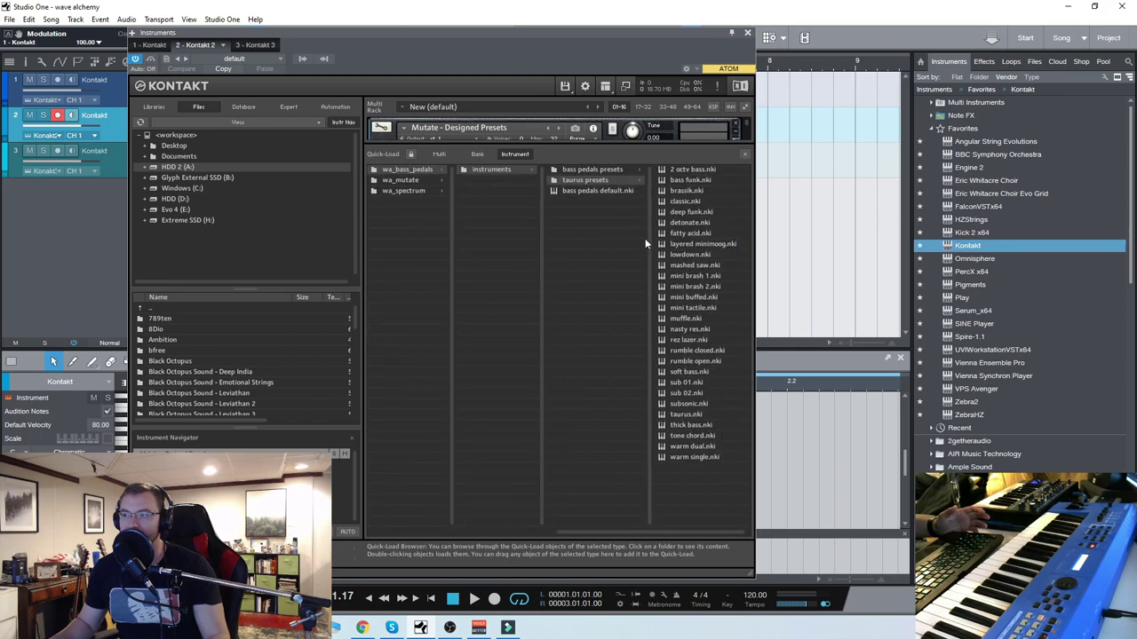
{"action": "left_click", "coordinate": [606, 191]}
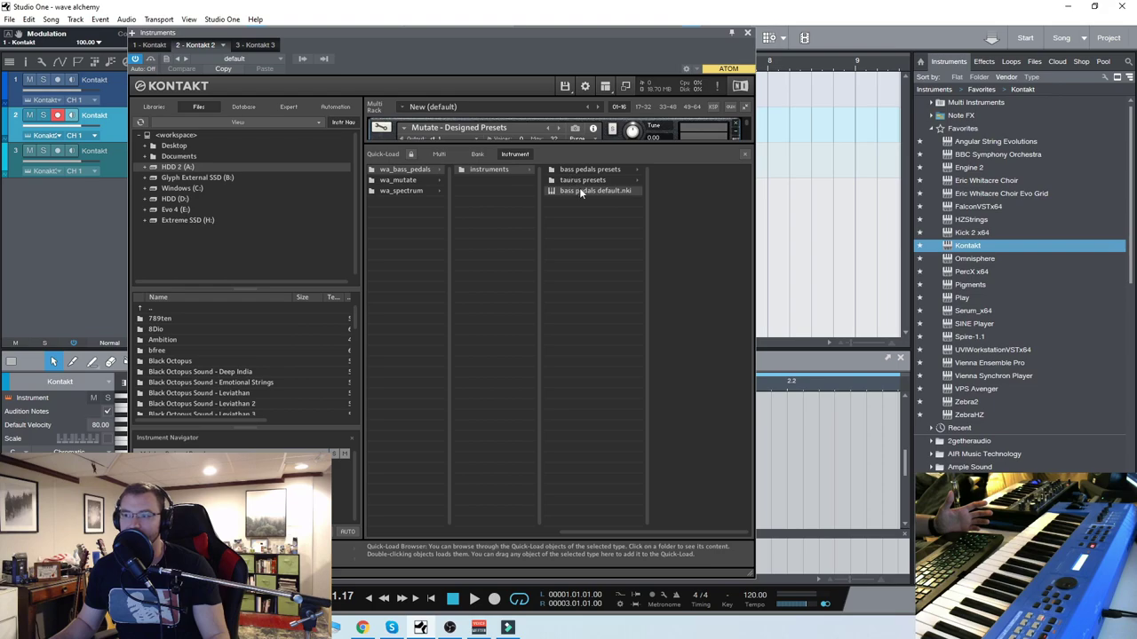
{"action": "left_click", "coordinate": [744, 155]}
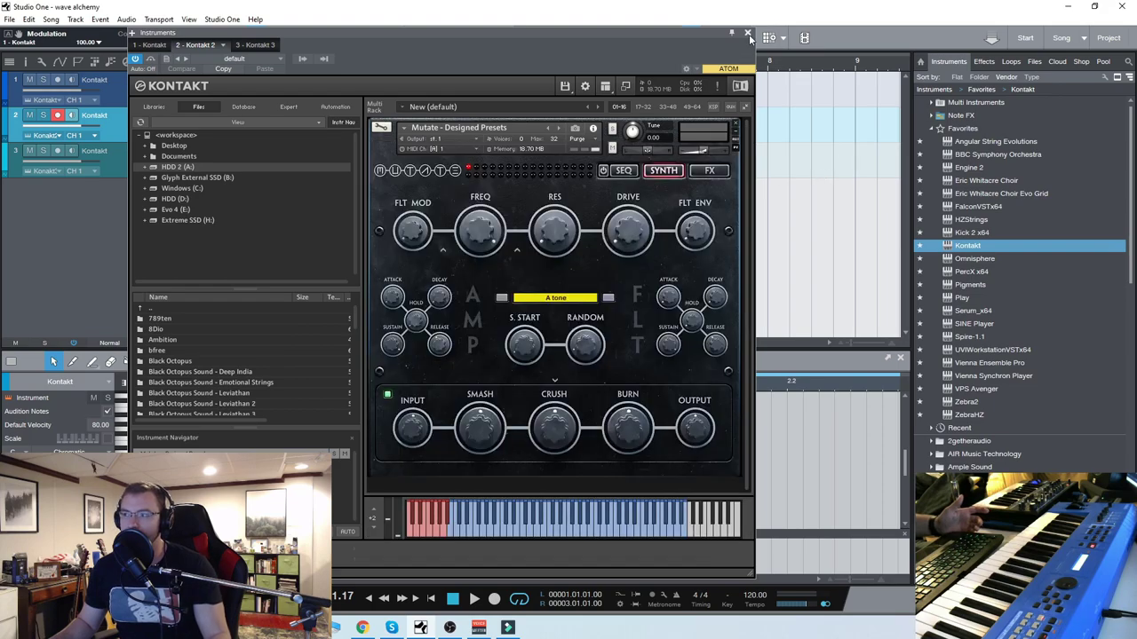
- Close the track 2 instrument window, and open the Kontakt instrument of track 1 with the bass pedals default patch
{"action": "left_click", "coordinate": [748, 33]}
{"action": "left_click", "coordinate": [113, 90]}
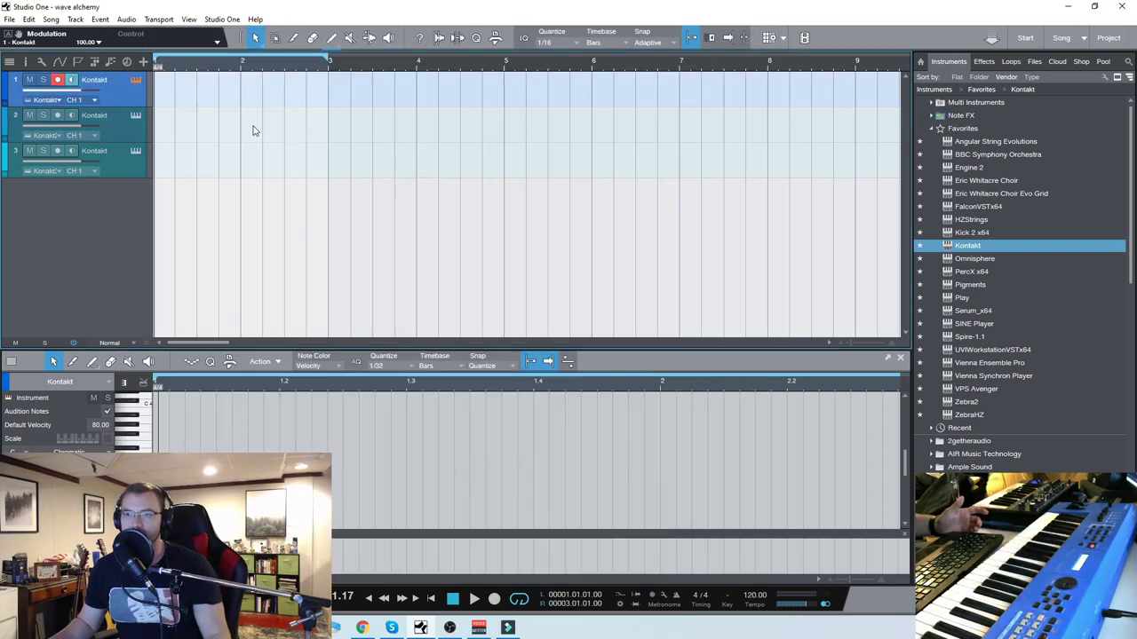
{"action": "left_click", "coordinate": [135, 79]}
{"action": "left_click_drag", "start_coordinate": [530, 33], "coordinate": [482, 29]}
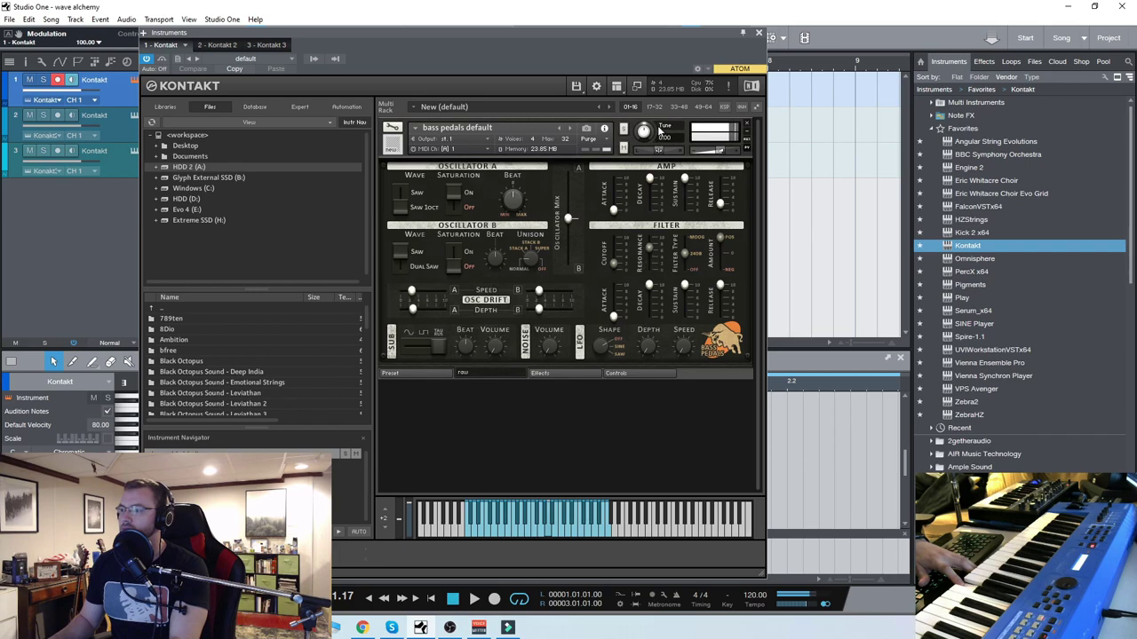
- Adjust the filter cutoff on the bass pedals default patch and switch its filter type to Moog
{"action": "mouse_move", "coordinate": [620, 264]}
{"action": "left_mouse_down"}
{"action": "mouse_move", "coordinate": [620, 240]}
{"action": "mouse_move", "coordinate": [620, 267]}
{"action": "left_mouse_up"}
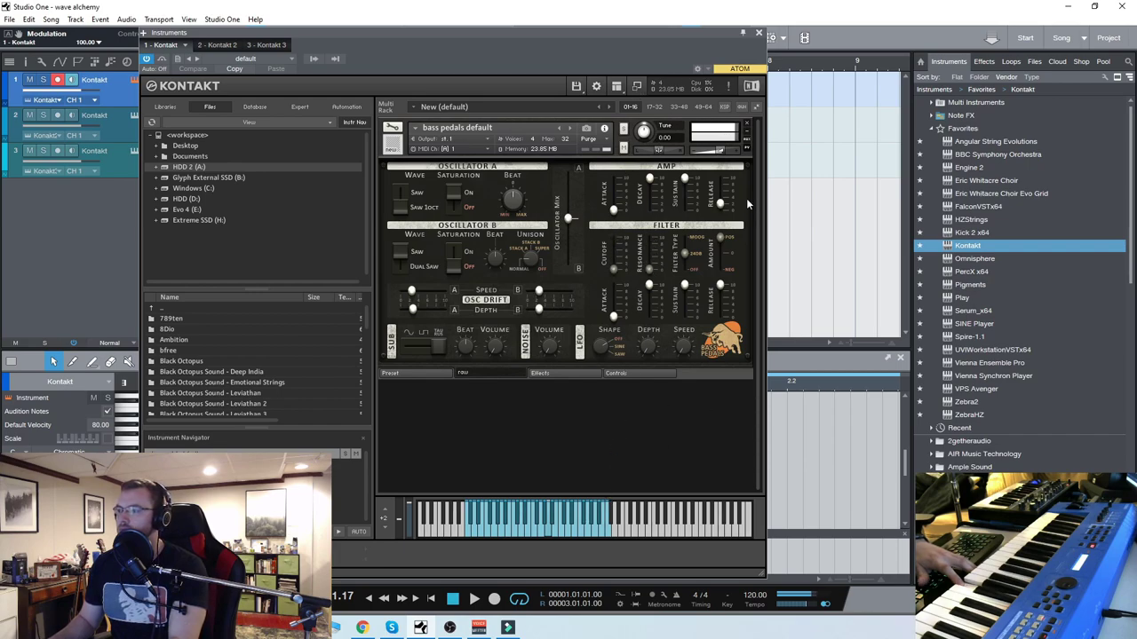
{"action": "left_click", "coordinate": [685, 238]}
{"action": "left_click_drag", "start_coordinate": [726, 242], "coordinate": [745, 226]}
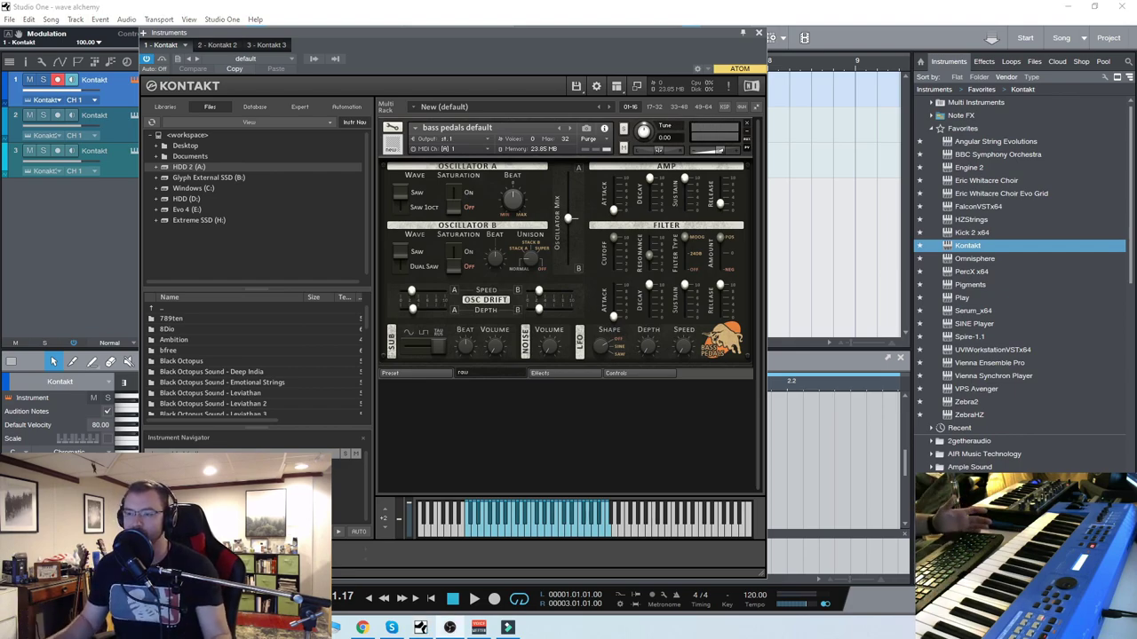
- Audition the acid saw and atomik sub patches from the Wave Alchemy bass pedals presets, and close the quick-load browser
{"action": "right_click", "coordinate": [515, 415]}
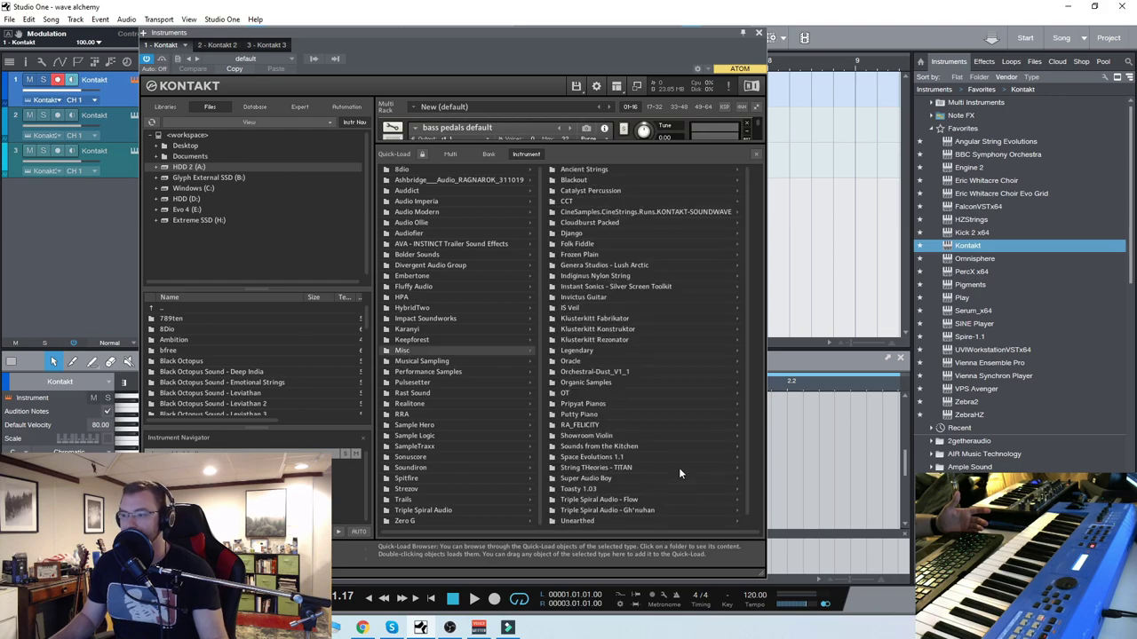
{"action": "double_click", "coordinate": [687, 187]}
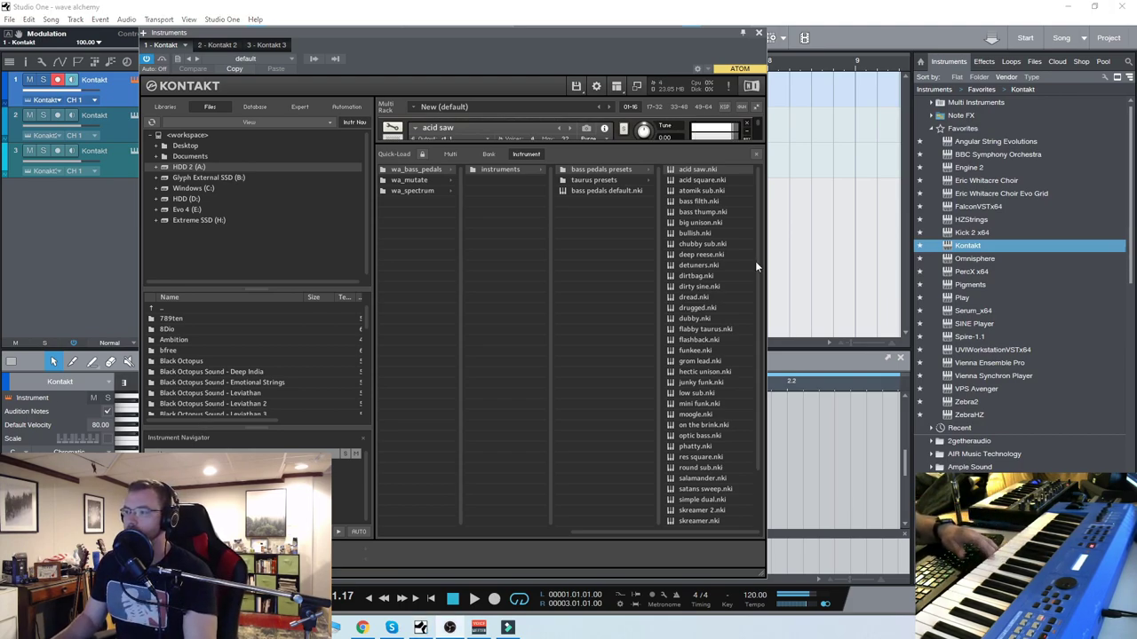
{"action": "left_click", "coordinate": [756, 153]}
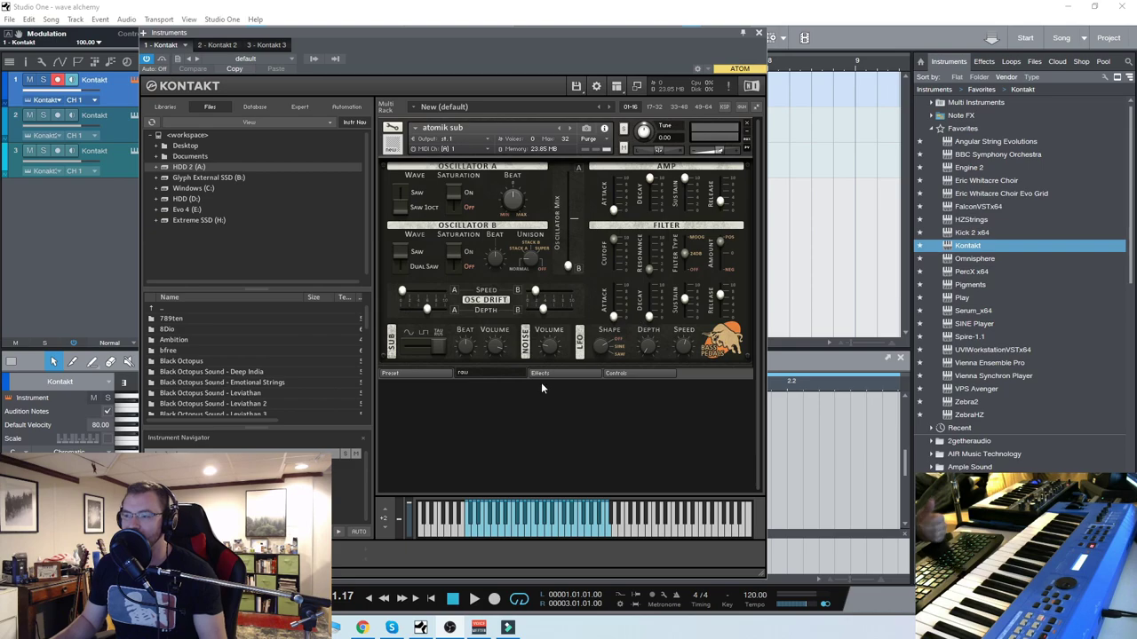
- Remove the atomik sub instrument without saving its changes, and load the dirtbag patch from the bass pedals presets
{"action": "left_click", "coordinate": [750, 126]}
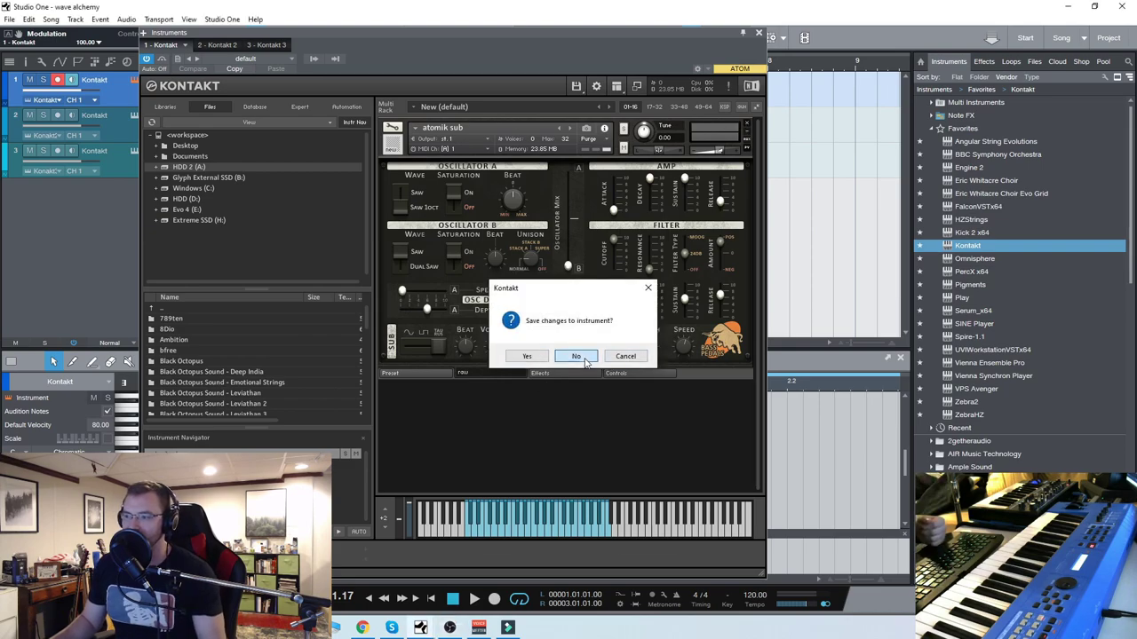
{"action": "left_click", "coordinate": [576, 356]}
{"action": "right_click", "coordinate": [533, 249]}
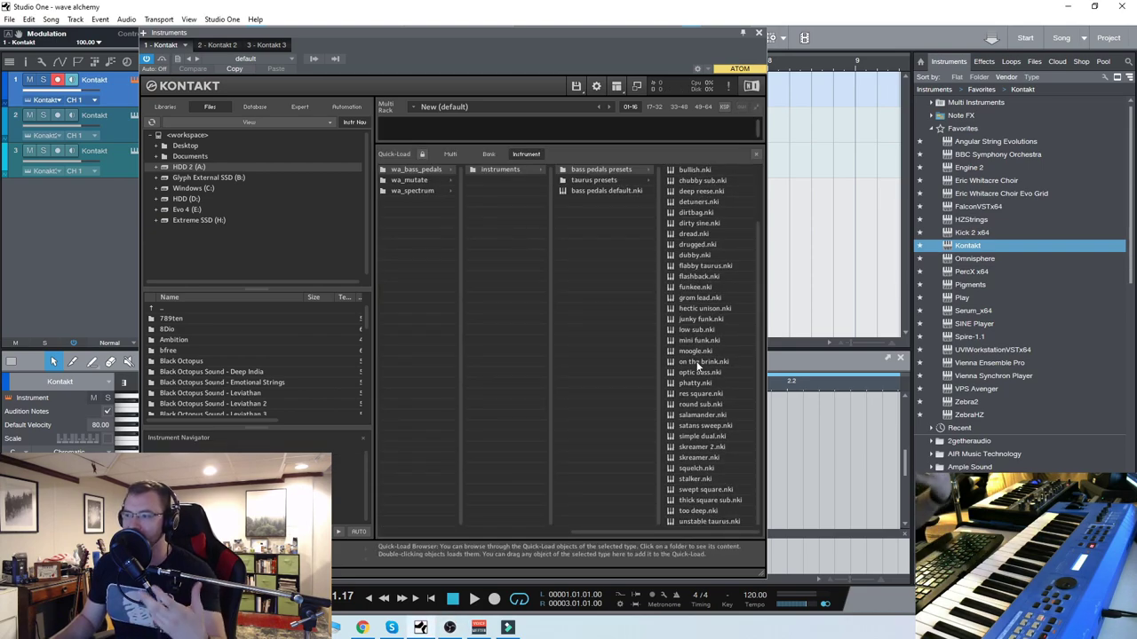
{"action": "scroll", "coordinate": [698, 387], "scroll_direction": "up", "scroll_amount": 2}
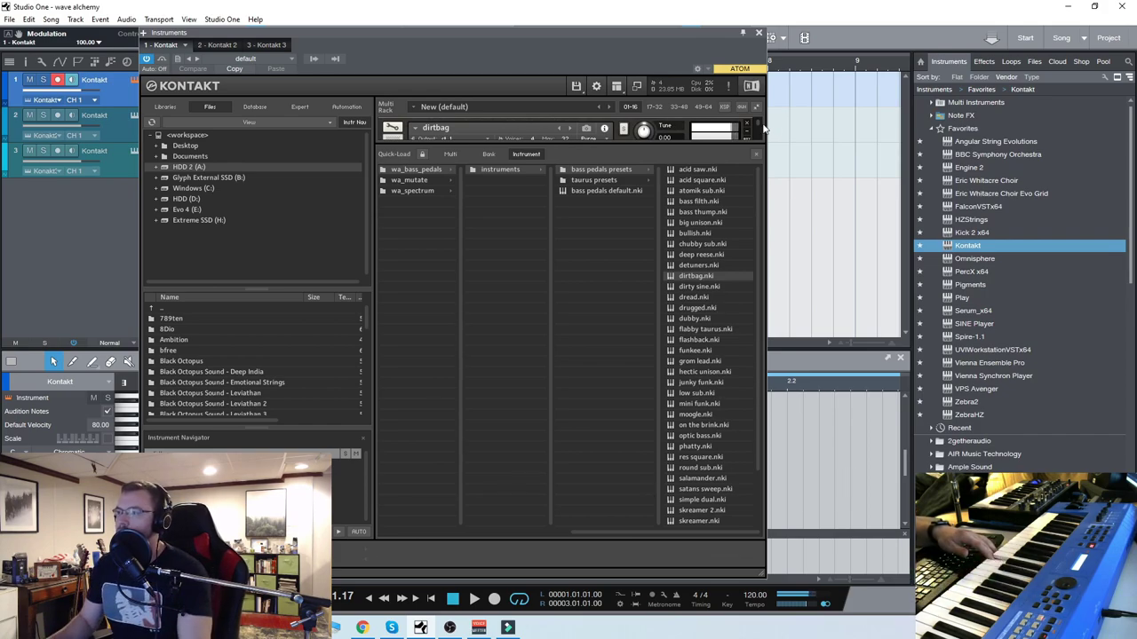
- Audition the mini funk, funkee, simple dual, skreamer and squelch patches from the bass pedals presets in turn
{"action": "double_click", "coordinate": [702, 403]}
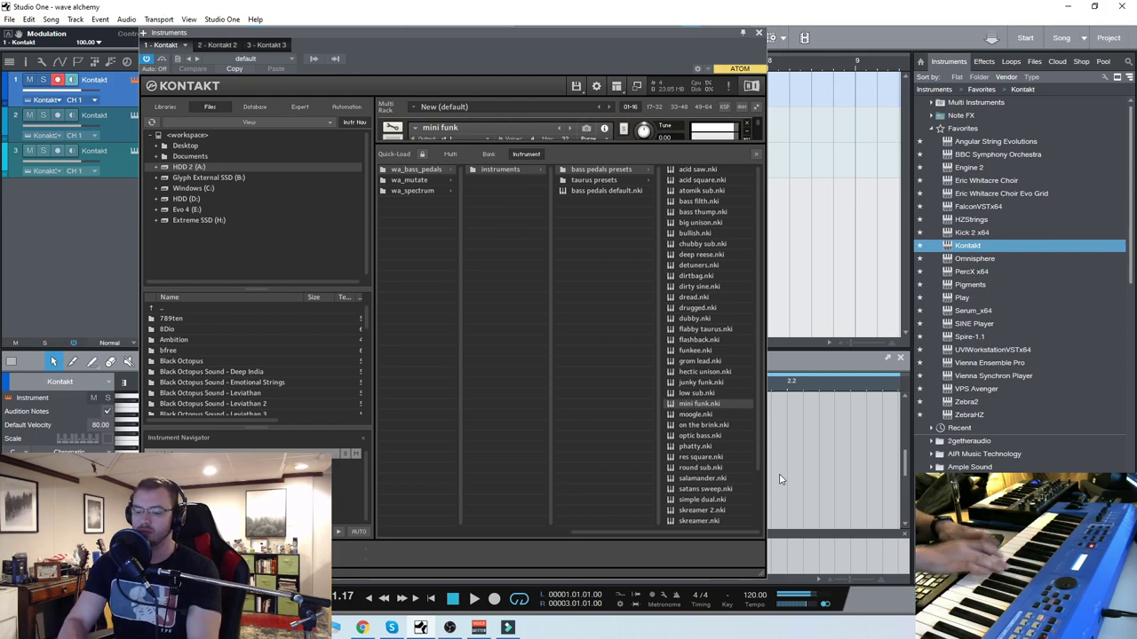
{"action": "double_click", "coordinate": [696, 350]}
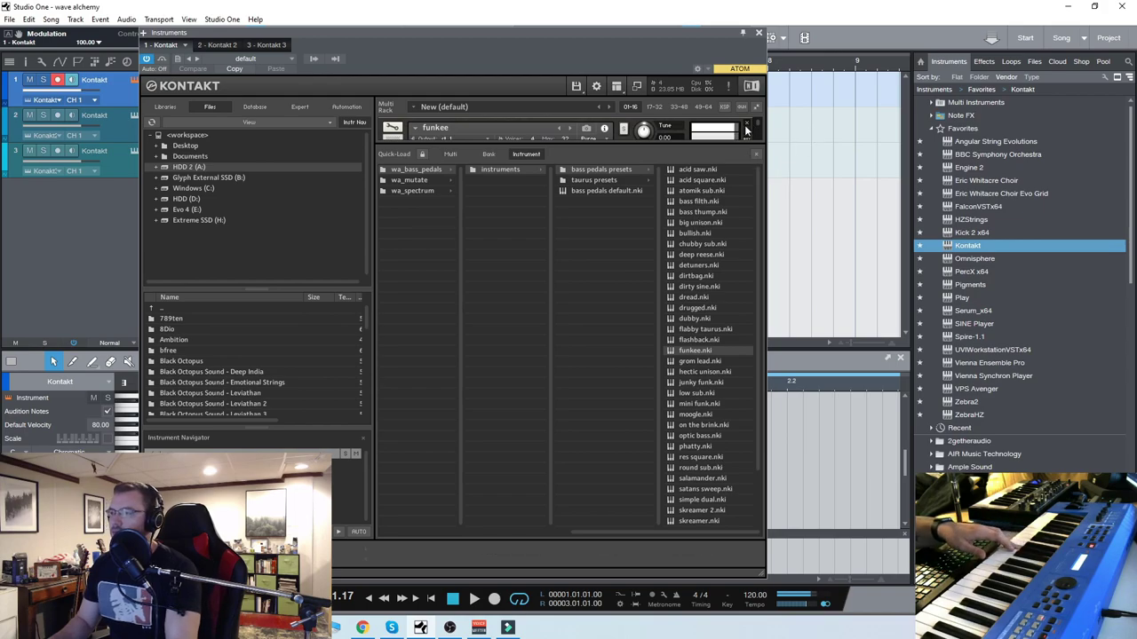
{"action": "scroll", "coordinate": [707, 435], "scroll_direction": "down", "scroll_amount": 2}
{"action": "double_click", "coordinate": [707, 435]}
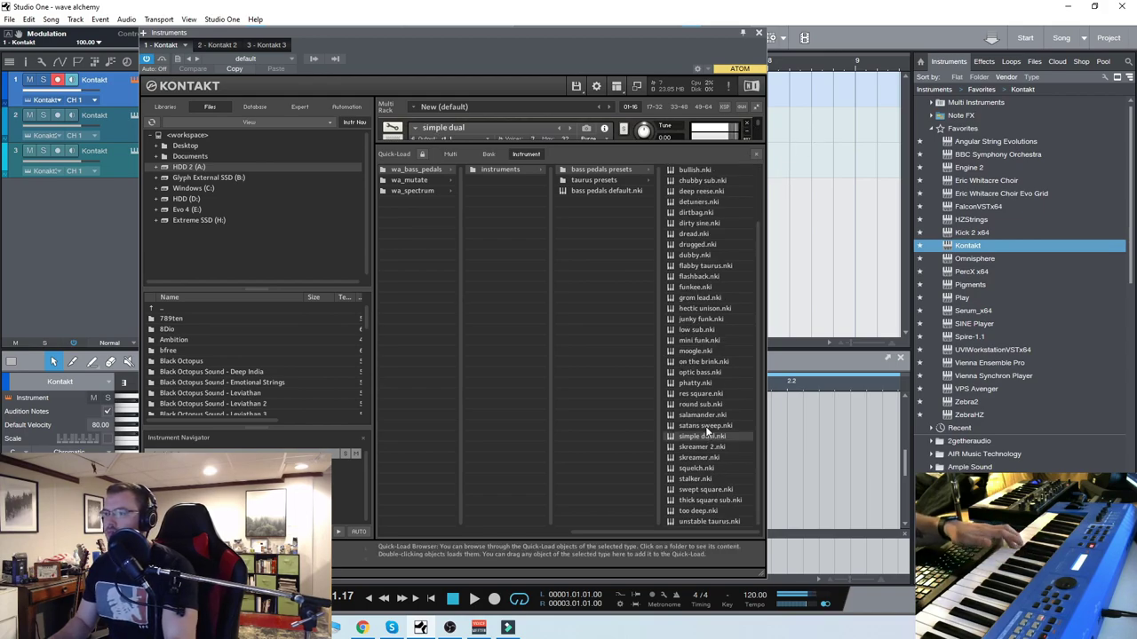
{"action": "double_click", "coordinate": [713, 458]}
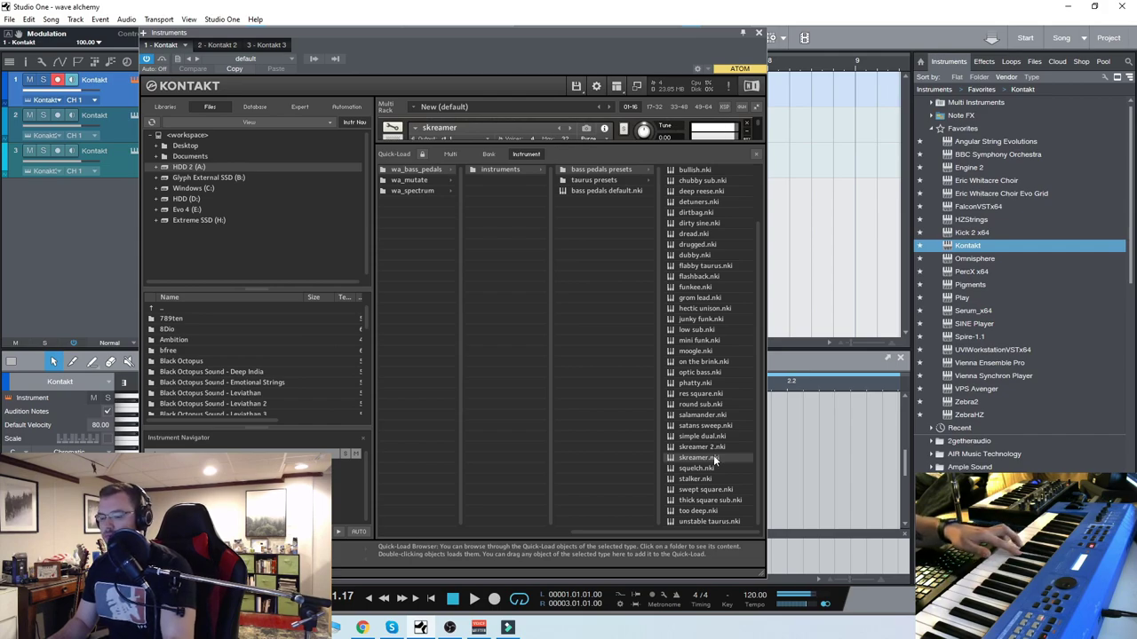
{"action": "double_click", "coordinate": [713, 458]}
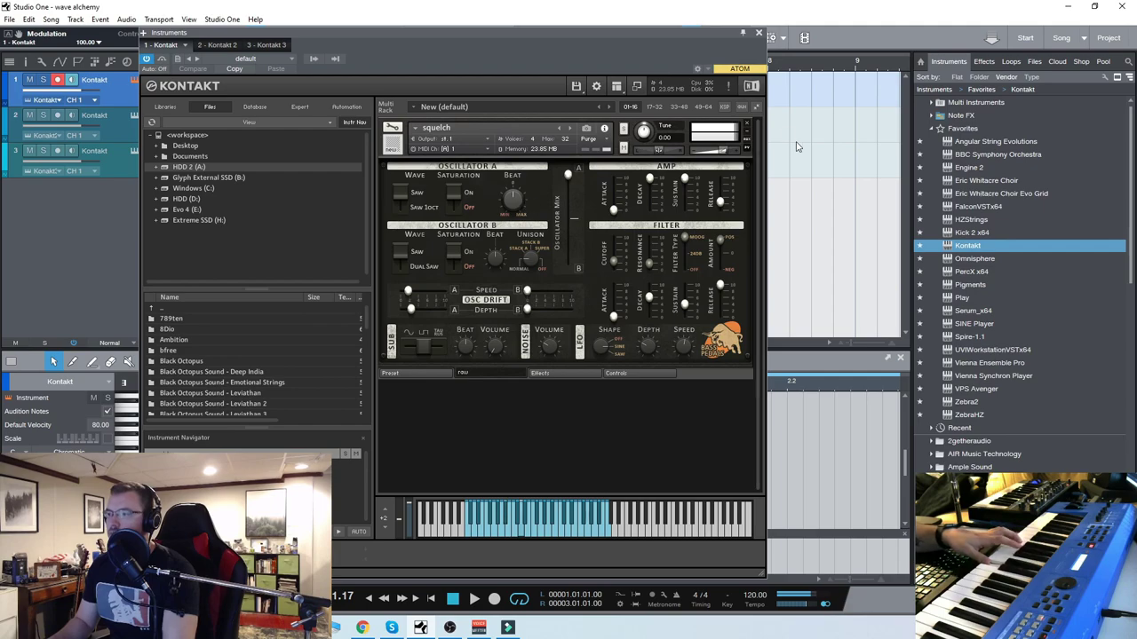
- Audition the mini tactile, nasty res and soft bass patches from the taurus presets folder
{"action": "left_click", "coordinate": [753, 108]}
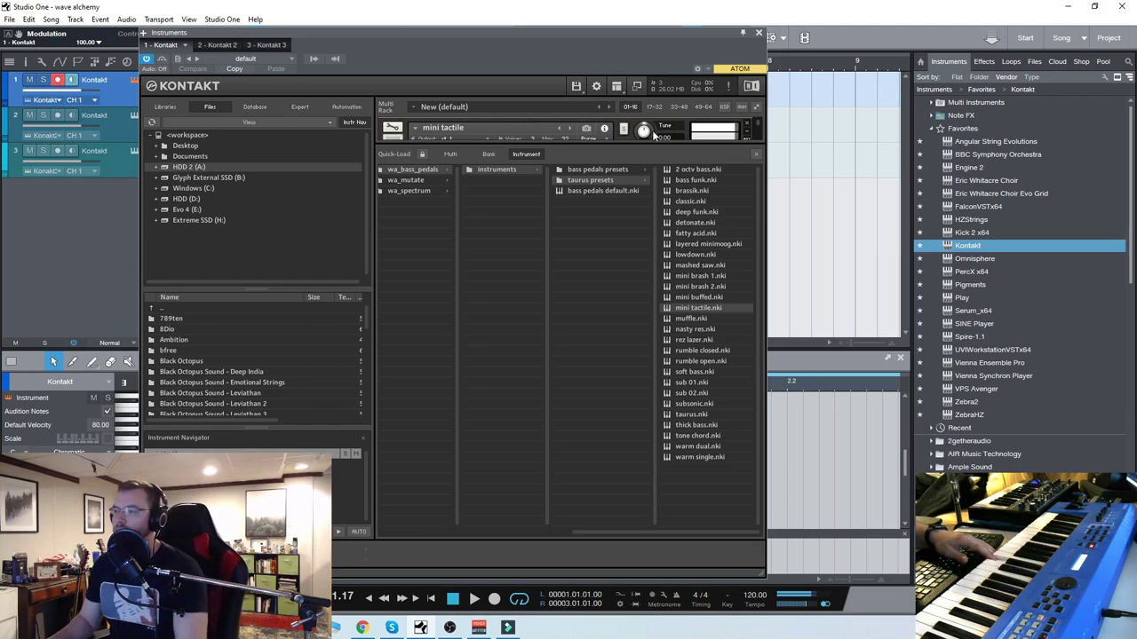
{"action": "key", "text": "Down"}
{"action": "key", "text": "Down"}
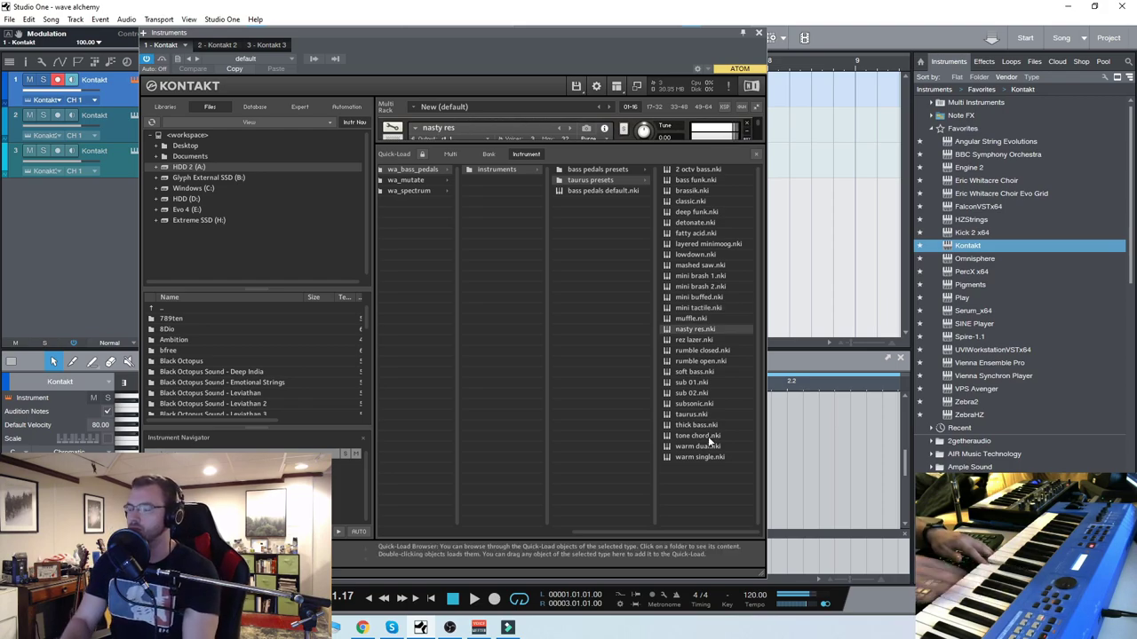
{"action": "double_click", "coordinate": [713, 372]}
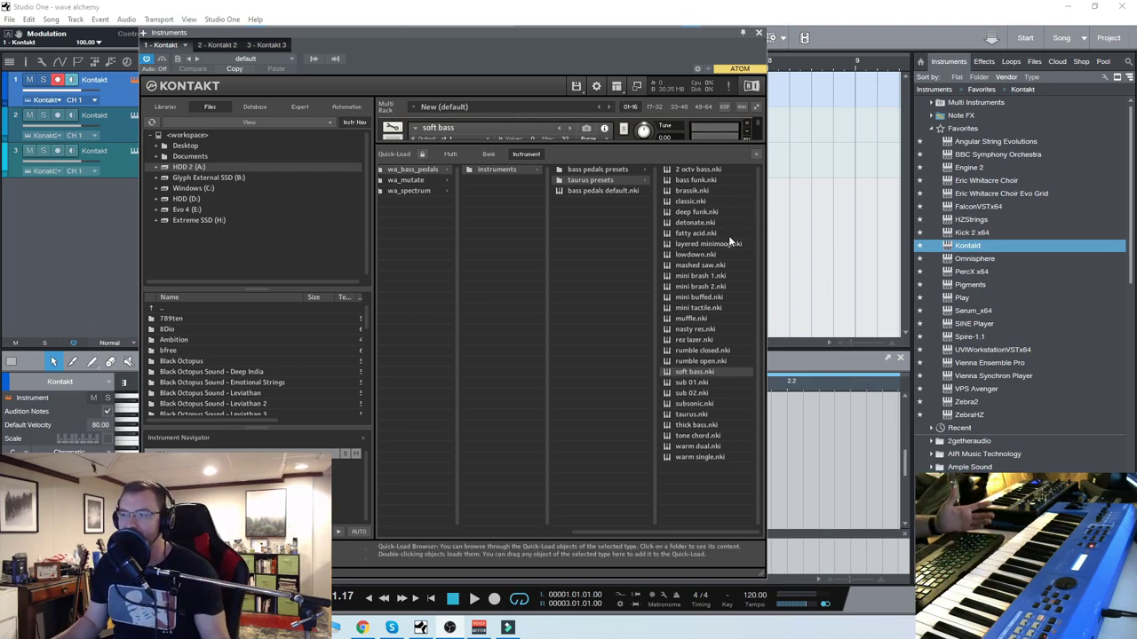
- Close the soft bass instrument window, and open the Kontakt instrument of track 2 with Mutate - Designed Presets
{"action": "left_click", "coordinate": [755, 154]}
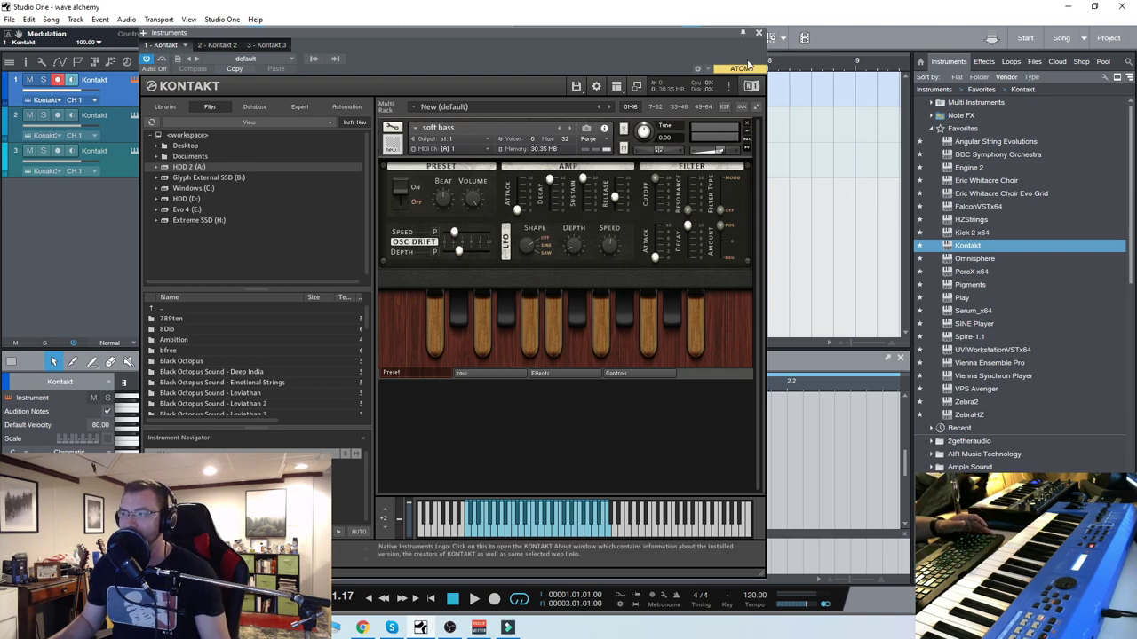
{"action": "left_click", "coordinate": [758, 33]}
{"action": "left_click", "coordinate": [124, 119]}
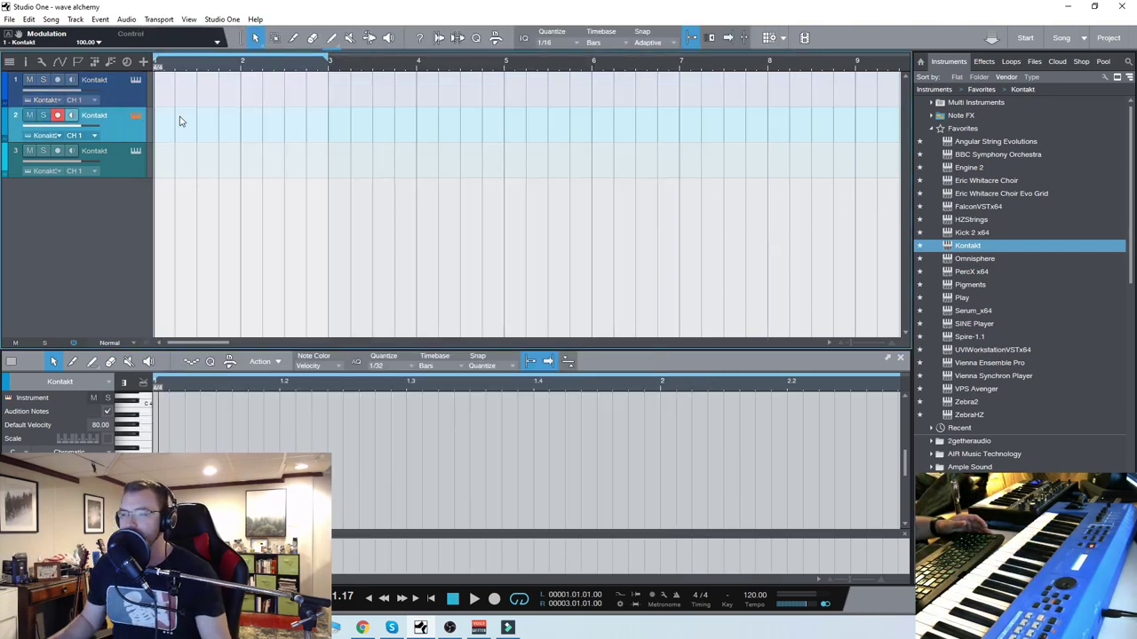
{"action": "key", "text": "F11"}
{"action": "left_click_drag", "start_coordinate": [528, 38], "coordinate": [538, 32]}
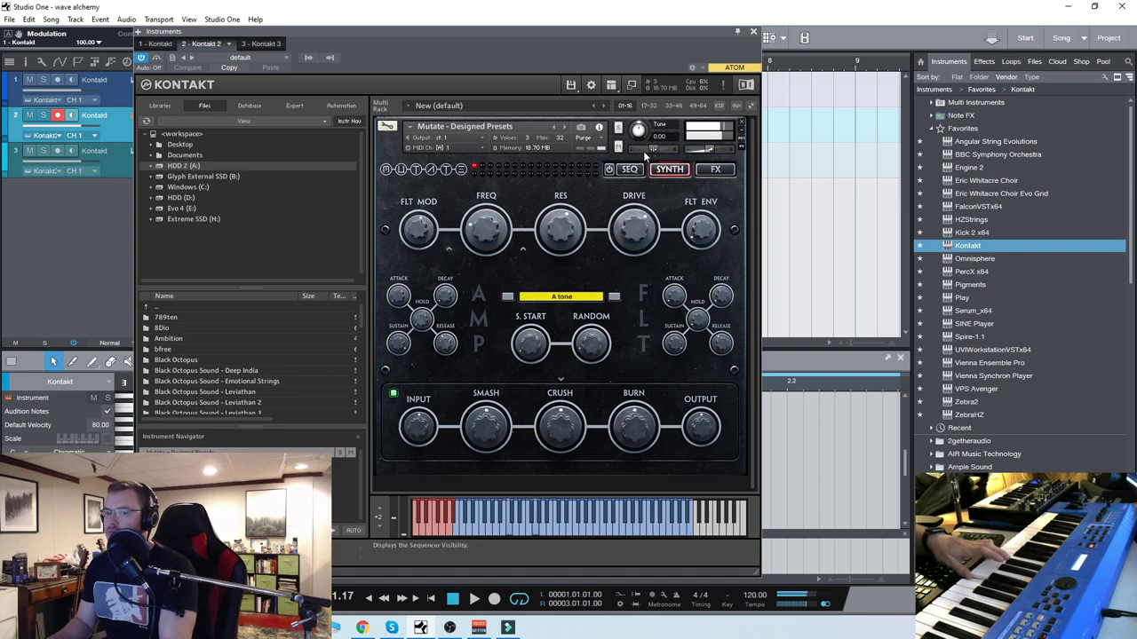
- Change Mutate's sound source to fat&square and to evaa, trying the step sequencer on and off
{"action": "left_click", "coordinate": [575, 296]}
{"action": "left_click", "coordinate": [557, 414]}
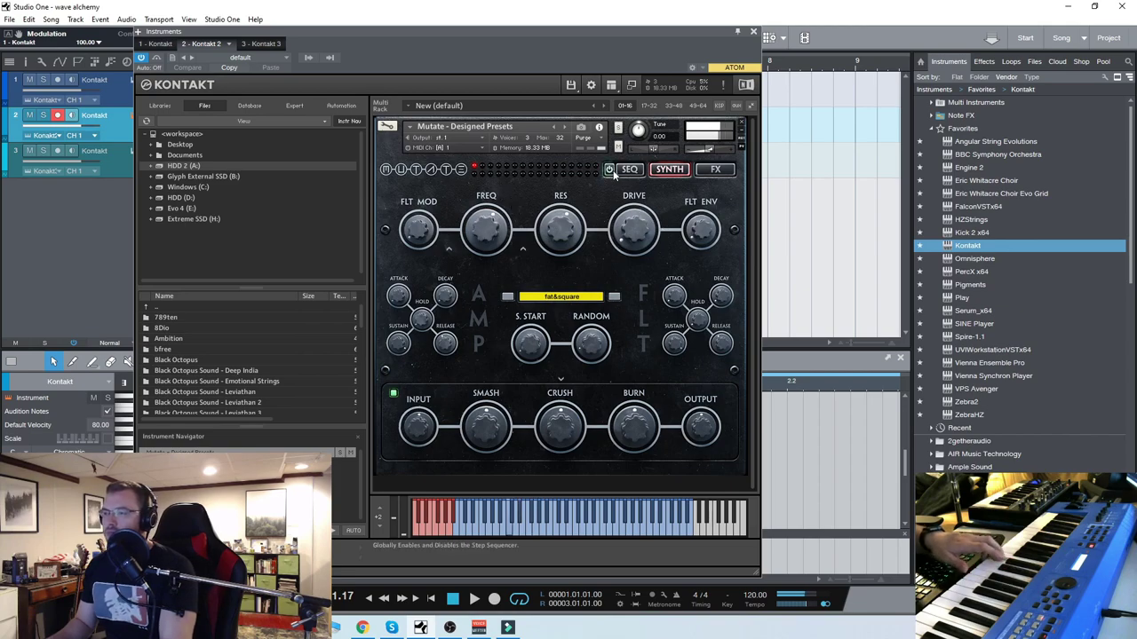
{"action": "left_click", "coordinate": [627, 171]}
{"action": "left_click", "coordinate": [629, 173]}
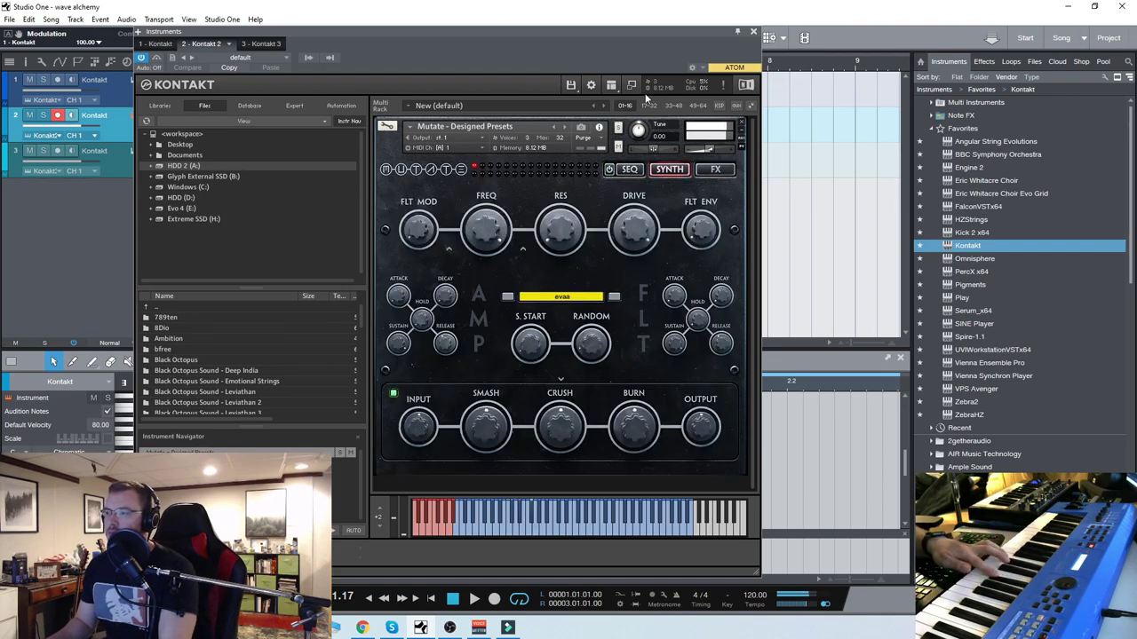
- Load the DEEPSEQ1 patch from wa_mutate's designed instrument presets, and shrink the quick-load browser to reveal the sequencer
{"action": "left_click", "coordinate": [558, 129]}
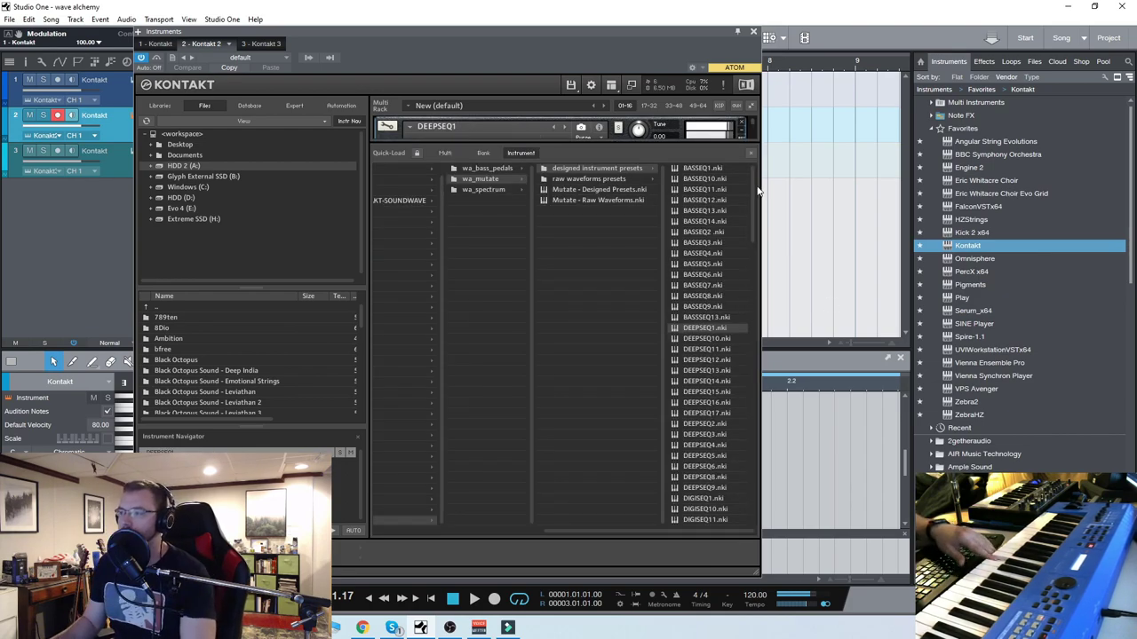
{"action": "left_click_drag", "start_coordinate": [632, 146], "coordinate": [630, 426]}
- Draw the pitch values 11, 7, -4, -5, 12, 8, 3 and 8 for the sequencer's first eight steps
{"action": "left_click", "coordinate": [401, 255]}
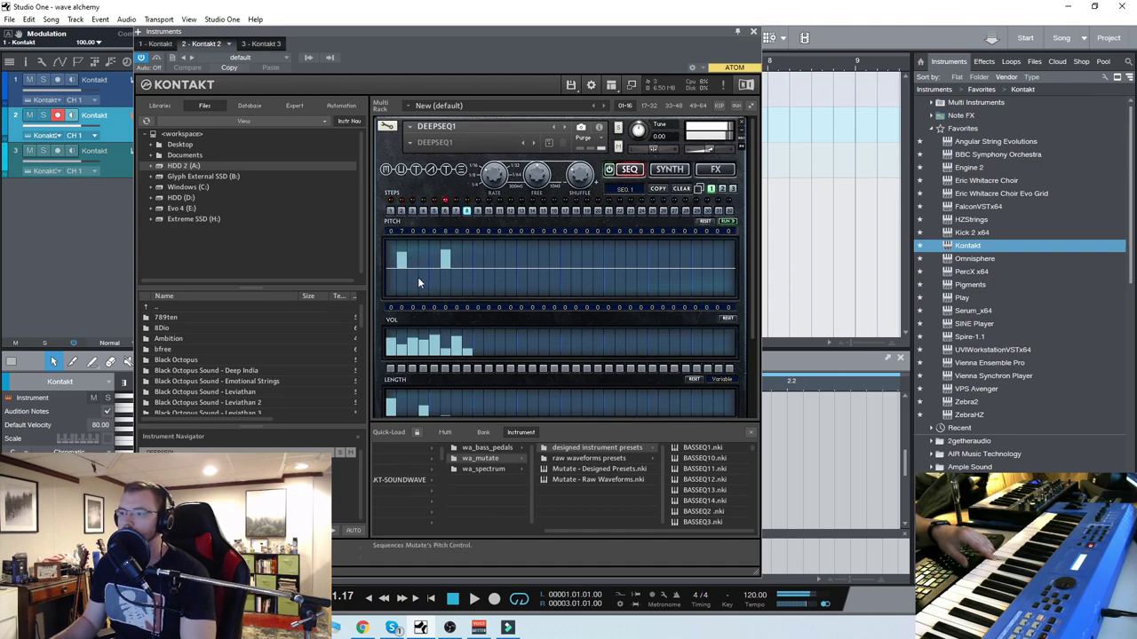
{"action": "left_click", "coordinate": [436, 243]}
{"action": "left_click_drag", "start_coordinate": [455, 259], "coordinate": [469, 255]}
{"action": "left_click", "coordinate": [392, 244]}
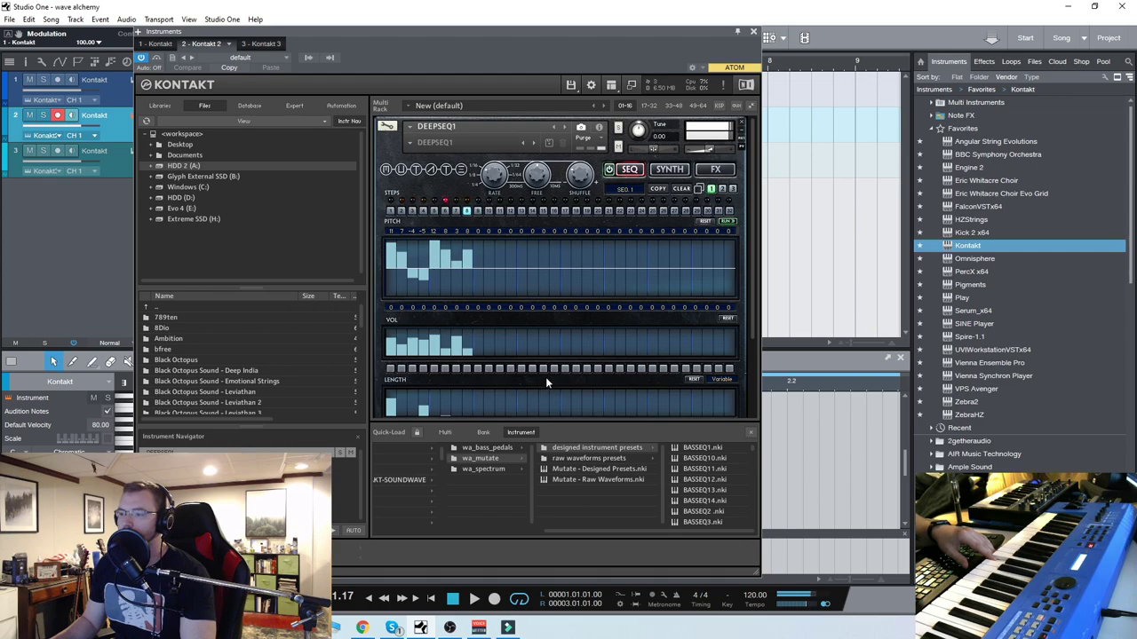
- Raise the third step's length and draw varied sample start values for the first six sequencer steps
{"action": "scroll", "coordinate": [524, 370], "scroll_direction": "down", "scroll_amount": 2}
{"action": "mouse_move", "coordinate": [414, 373]}
{"action": "left_mouse_down"}
{"action": "mouse_move", "coordinate": [415, 357]}
{"action": "mouse_move", "coordinate": [448, 358]}
{"action": "left_mouse_up"}
{"action": "scroll", "coordinate": [415, 383], "scroll_direction": "down", "scroll_amount": 2}
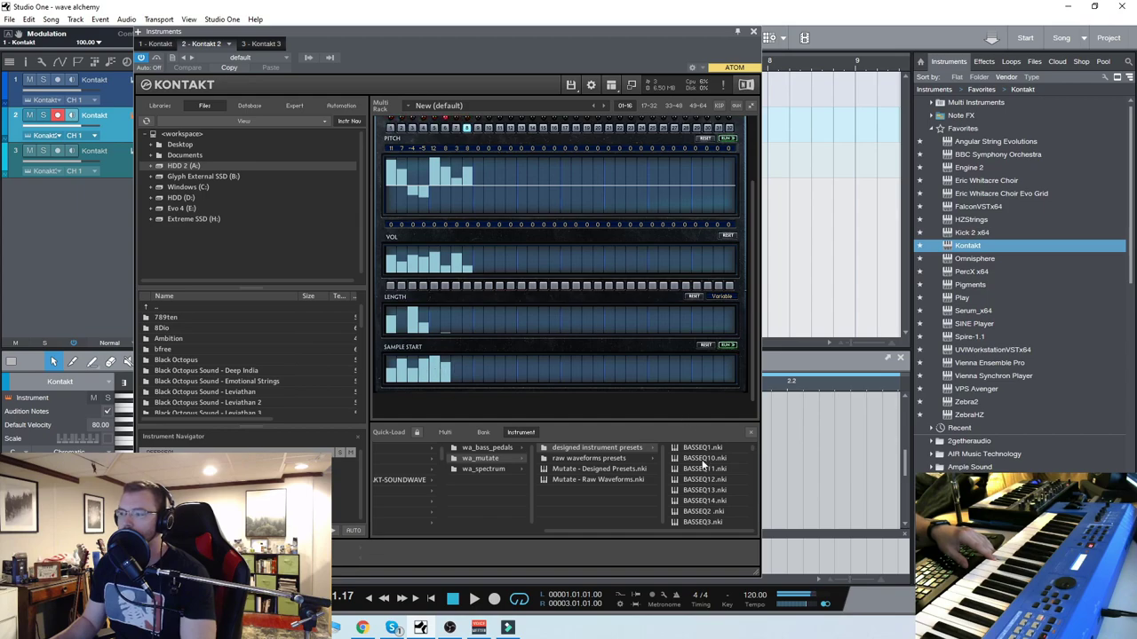
- Discard the DEEPSEQ1 edits without saving and load Mutate's KEYWOB11 preset
{"action": "scroll", "coordinate": [706, 252], "scroll_direction": "up", "scroll_amount": 4}
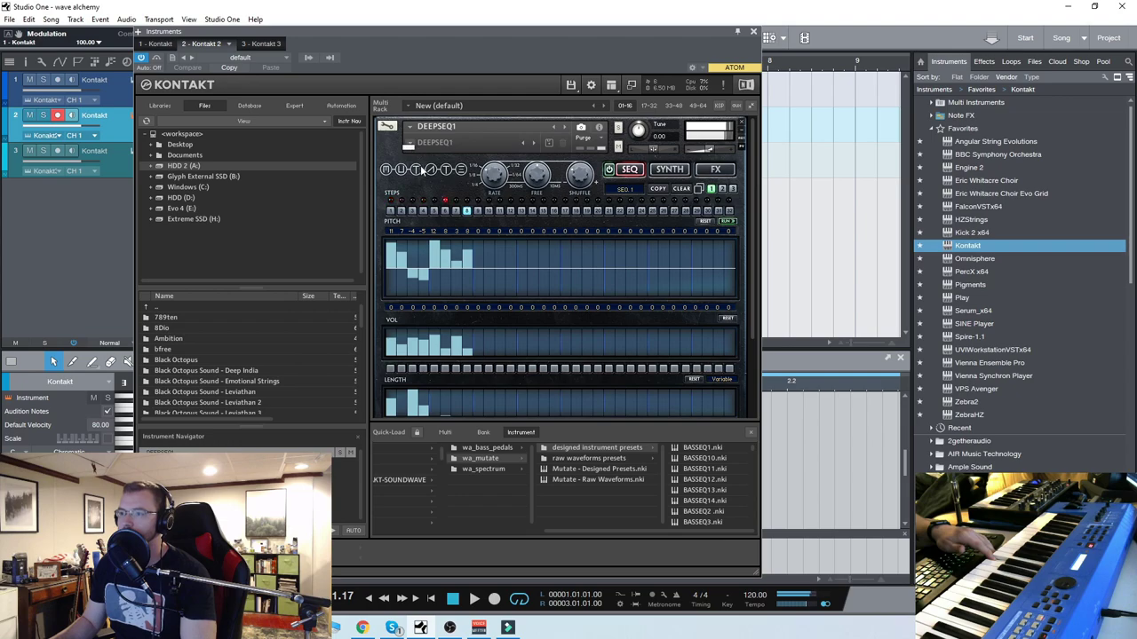
{"action": "left_click", "coordinate": [742, 124]}
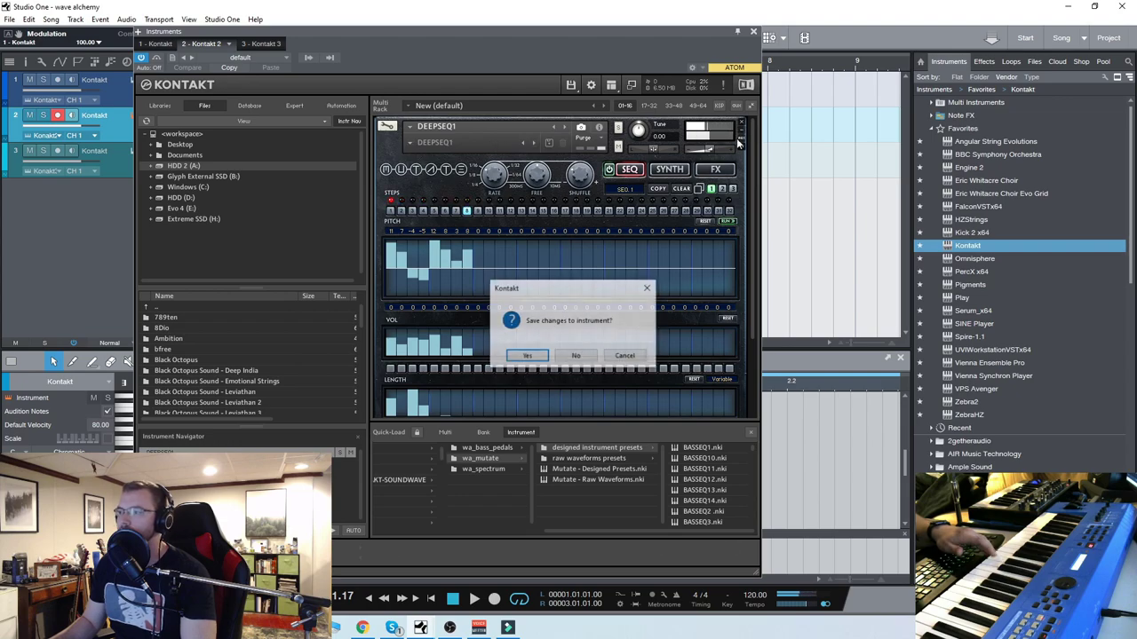
{"action": "left_click", "coordinate": [591, 355]}
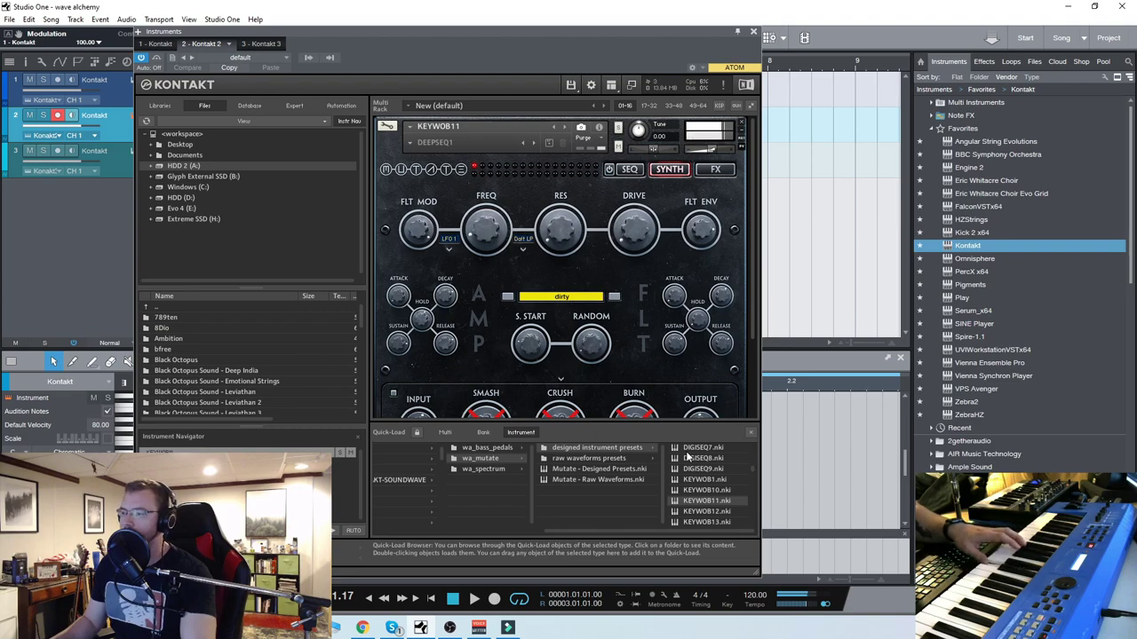
- Load PERCSEQ3.nki from wa_mutate's designed instrument presets
{"action": "scroll", "coordinate": [717, 500], "scroll_direction": "down", "scroll_amount": 6}
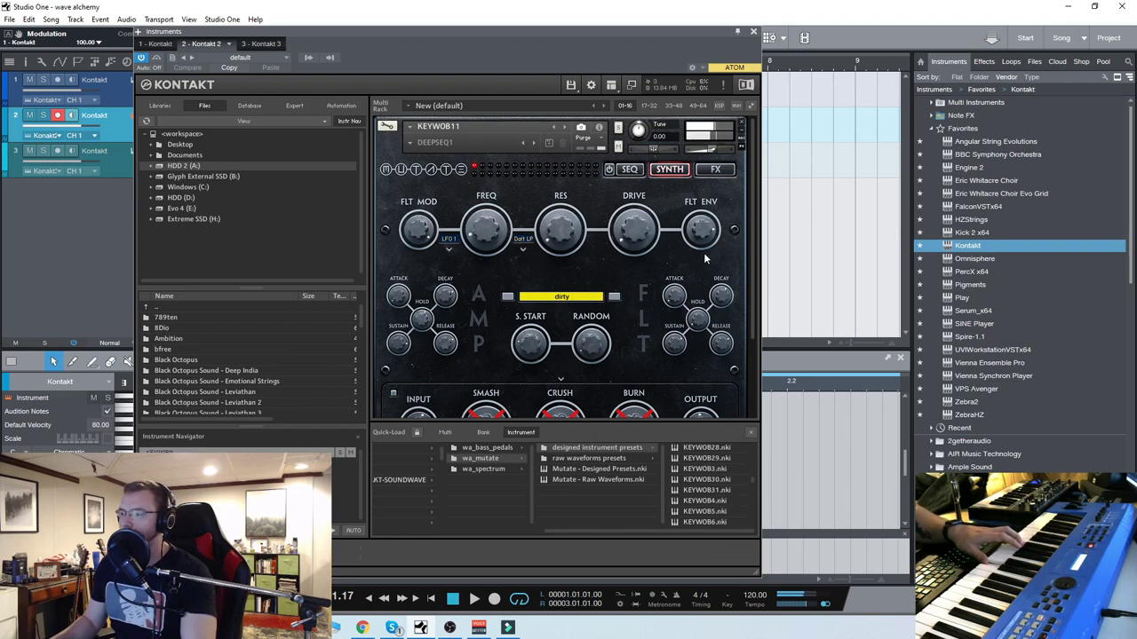
{"action": "double_click", "coordinate": [705, 500]}
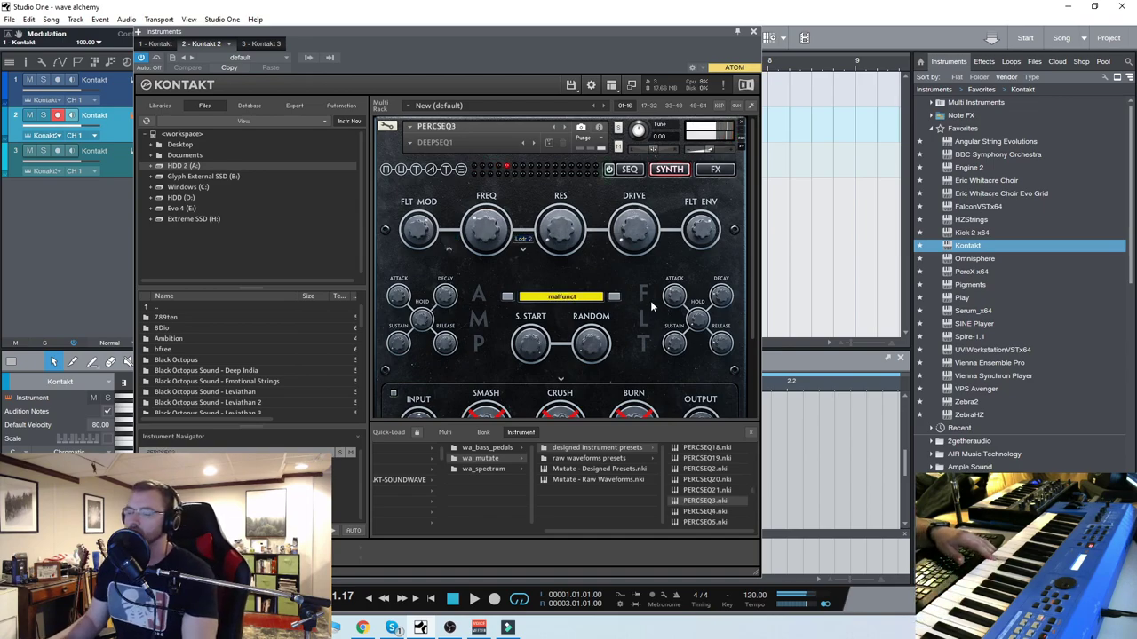
{"action": "scroll", "coordinate": [750, 499], "scroll_direction": "down", "scroll_amount": 3}
{"action": "double_click", "coordinate": [728, 484]}
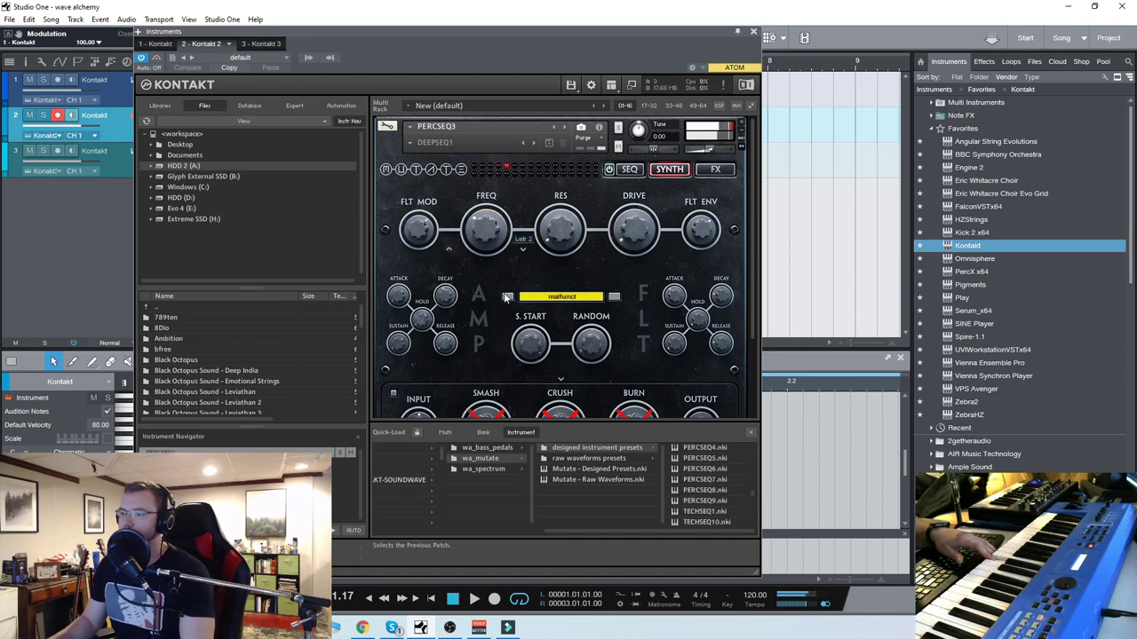
- Show PERCSEQ3's step sequencer and set the pitches of steps 1, 4 and 5 to -8, -4 and 9
{"action": "left_click", "coordinate": [629, 168]}
{"action": "scroll", "coordinate": [552, 304], "scroll_direction": "down", "scroll_amount": 1}
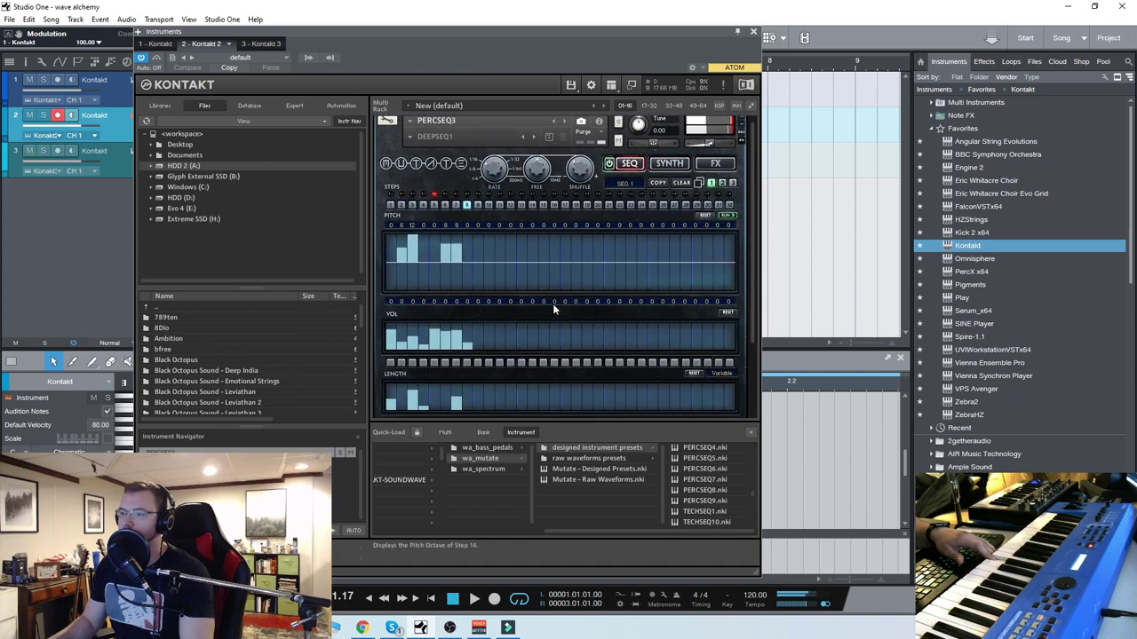
{"action": "left_click_drag", "start_coordinate": [426, 254], "coordinate": [408, 256]}
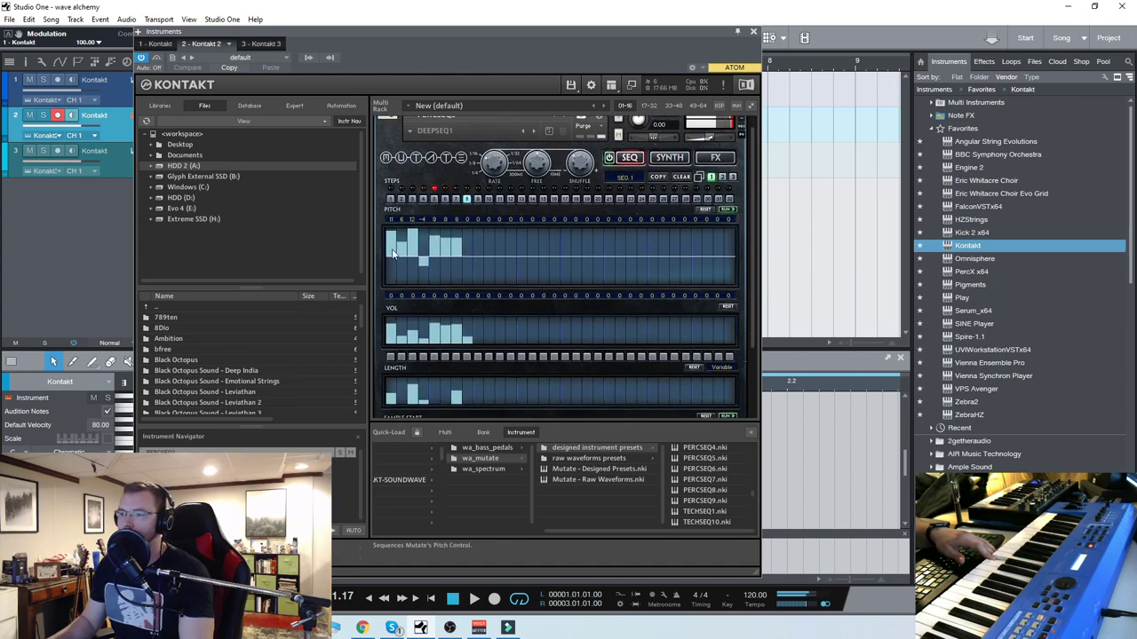
- Draw varied sample start values for the first sequencer steps and raise the second step's length
{"action": "scroll", "coordinate": [395, 279], "scroll_direction": "down", "scroll_amount": 5}
{"action": "left_click_drag", "start_coordinate": [399, 380], "coordinate": [420, 385]}
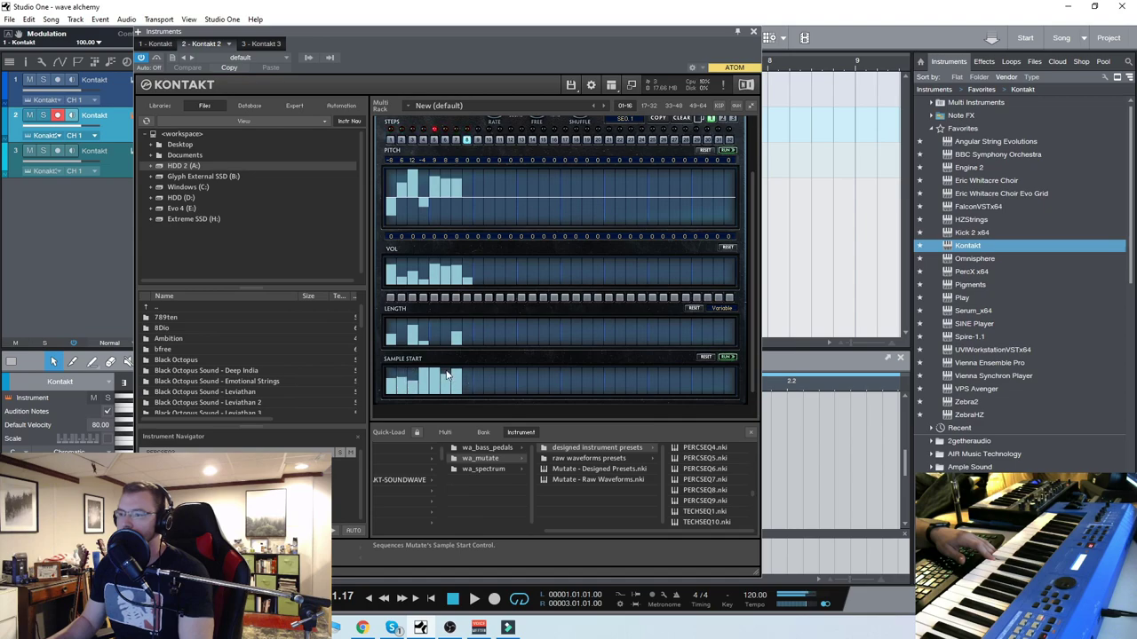
{"action": "left_click_drag", "start_coordinate": [391, 328], "coordinate": [404, 322]}
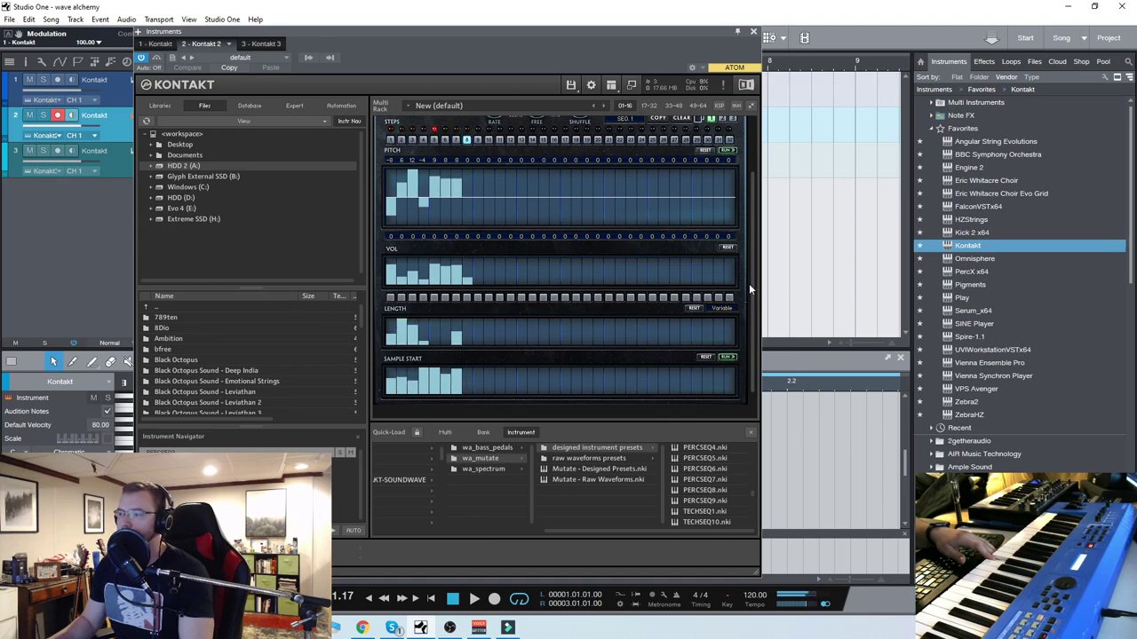
- Discard the PERCSEQ3 edits, load the TECHSEQ9 preset, and advance through WOB1 to WOB10
{"action": "scroll", "coordinate": [748, 287], "scroll_direction": "up", "scroll_amount": 5}
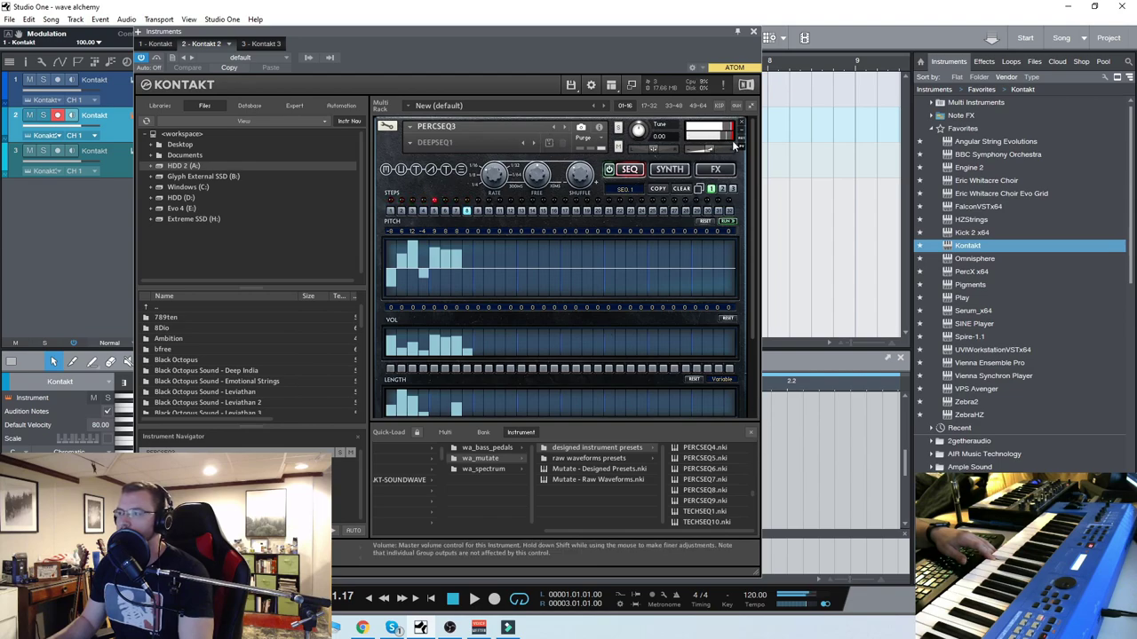
{"action": "double_click", "coordinate": [697, 522]}
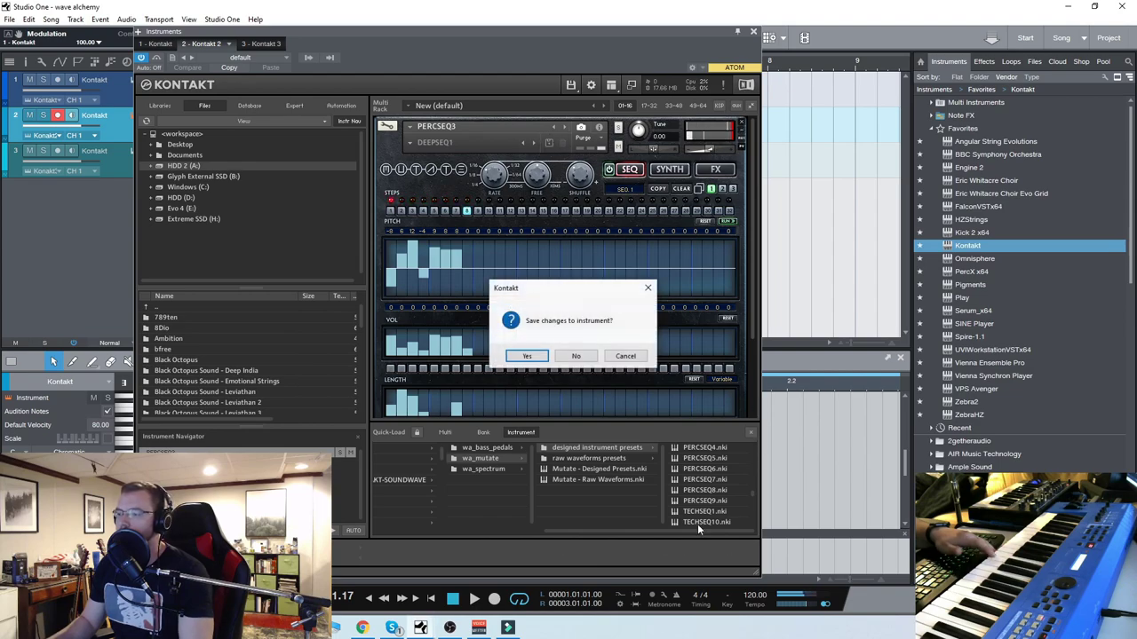
{"action": "left_click", "coordinate": [574, 357]}
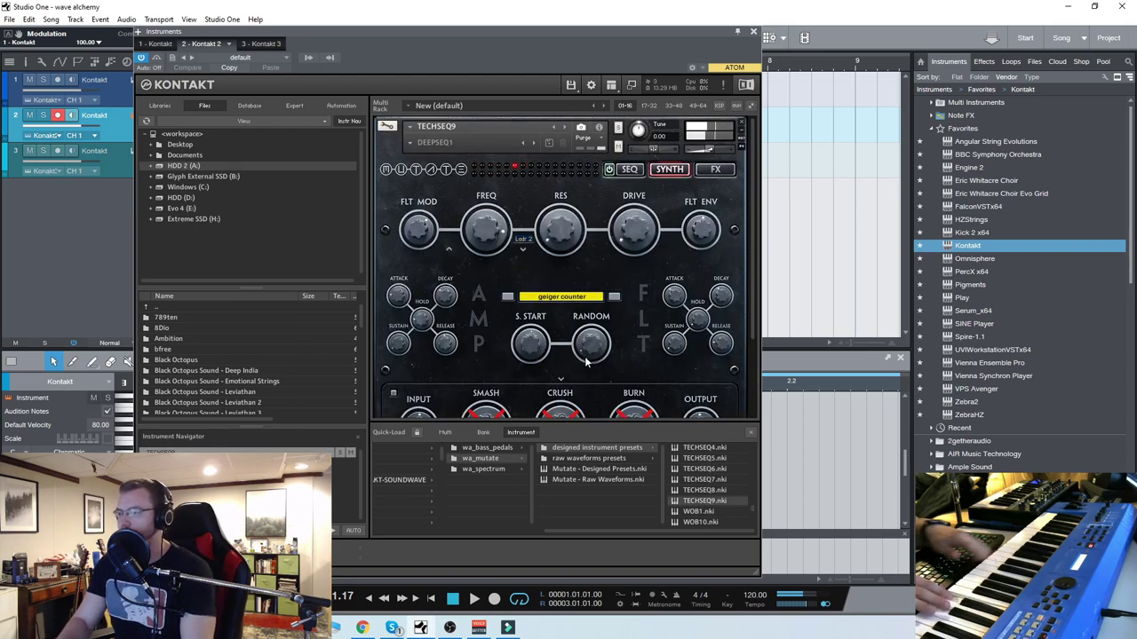
{"action": "left_click", "coordinate": [564, 129]}
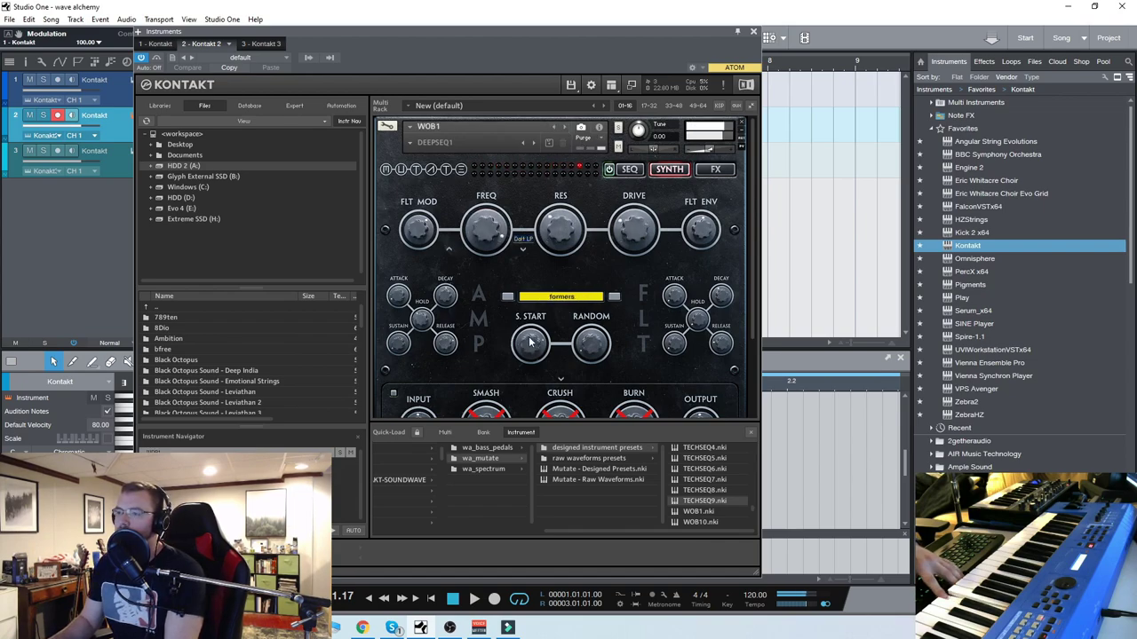
{"action": "left_click", "coordinate": [565, 127]}
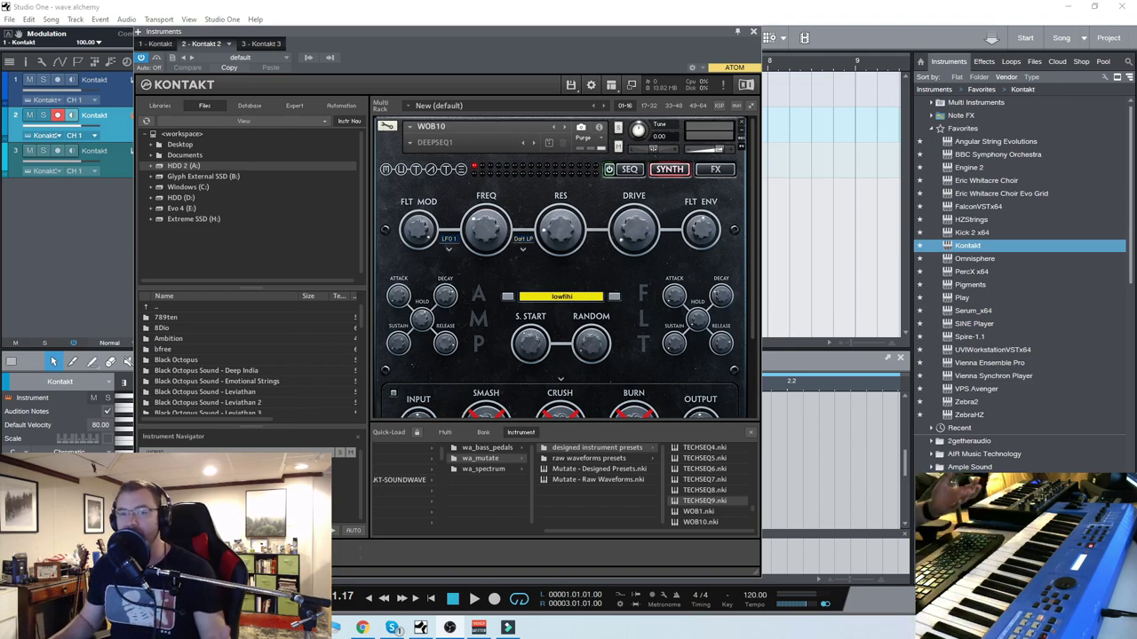
- Close Mutate, open the Spectrum instrument on the third track, and hide its quick-load browser
{"action": "left_click", "coordinate": [753, 31]}
{"action": "left_click", "coordinate": [144, 161]}
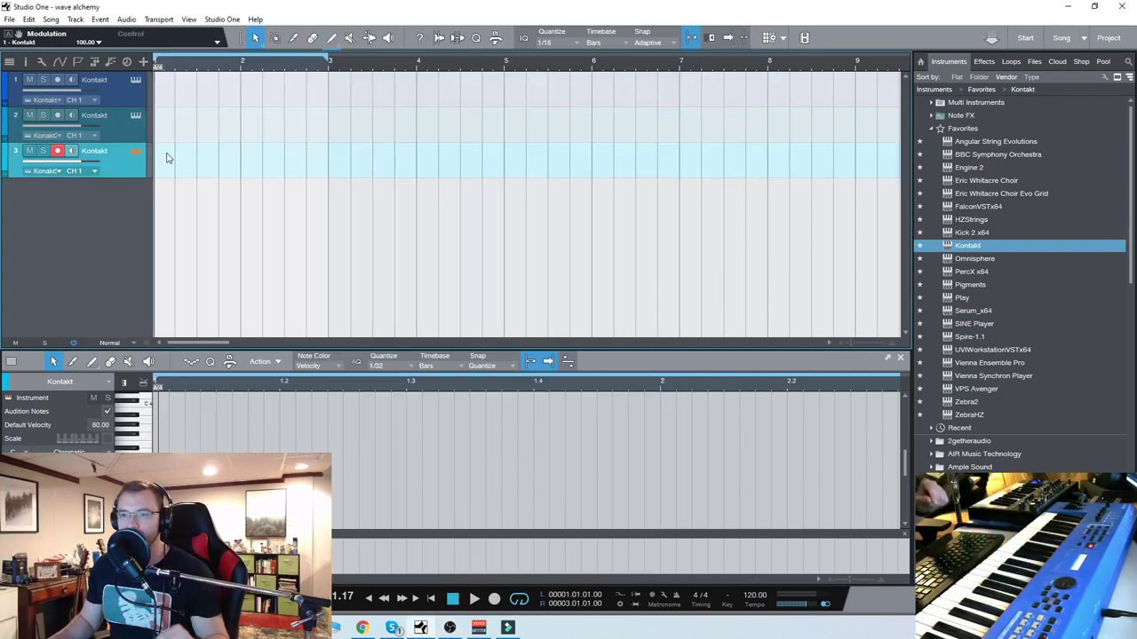
{"action": "key", "text": "F11"}
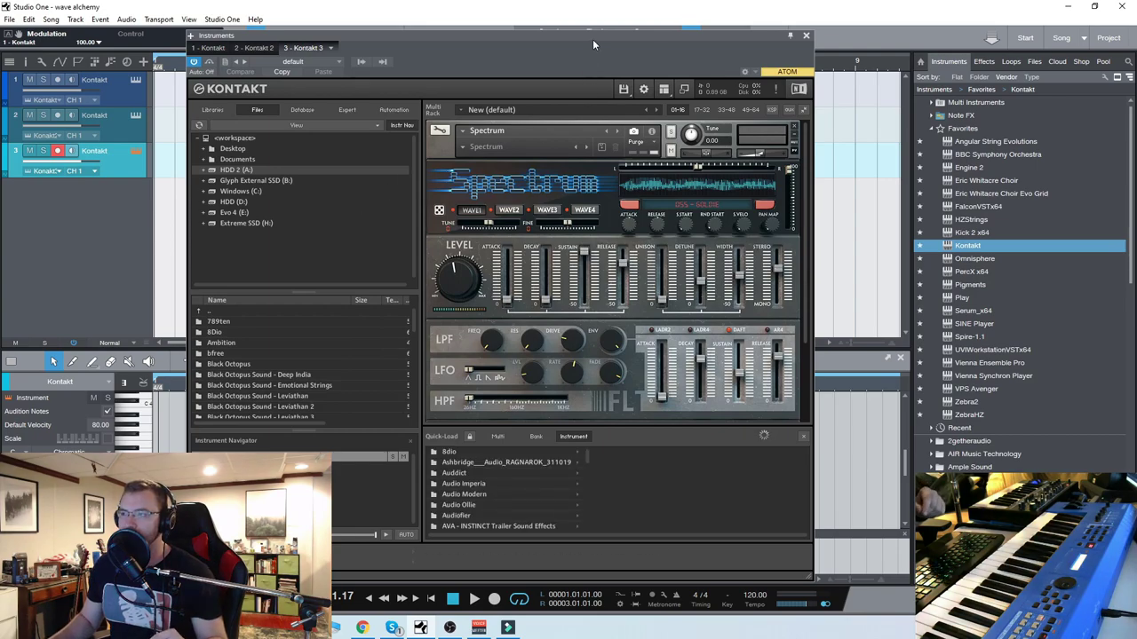
{"action": "left_click_drag", "start_coordinate": [592, 39], "coordinate": [567, 37]}
{"action": "left_click", "coordinate": [777, 436]}
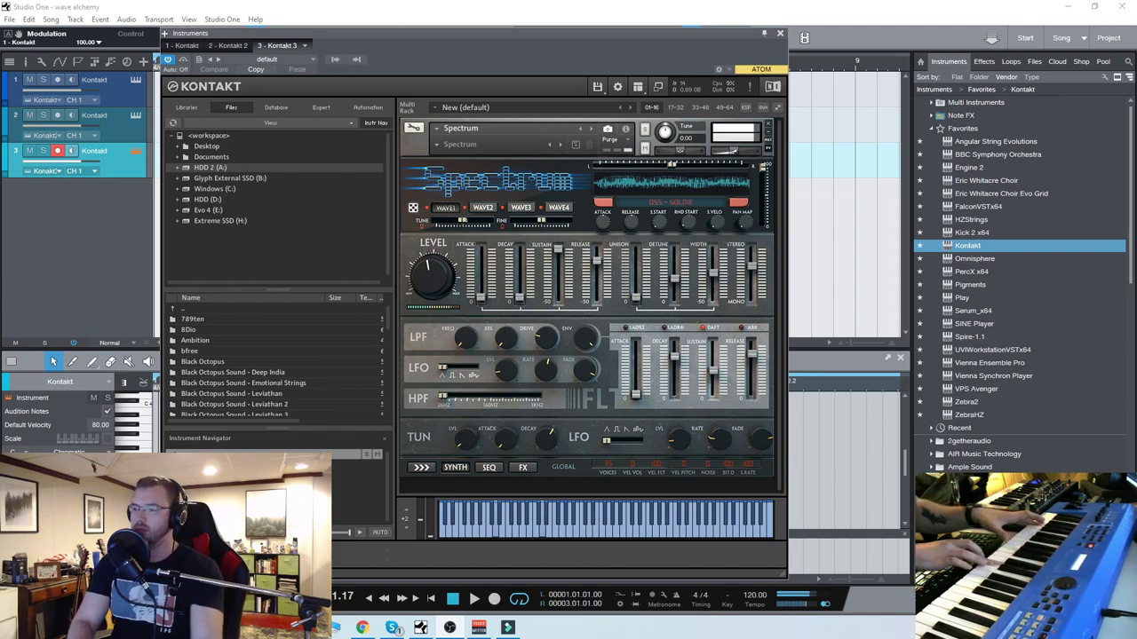
- Advance Spectrum's Wave 1 through 056 - Gothenburg to 057 - Gum Drop, and switch Wave 2 to its next waveform
{"action": "left_click", "coordinate": [736, 205]}
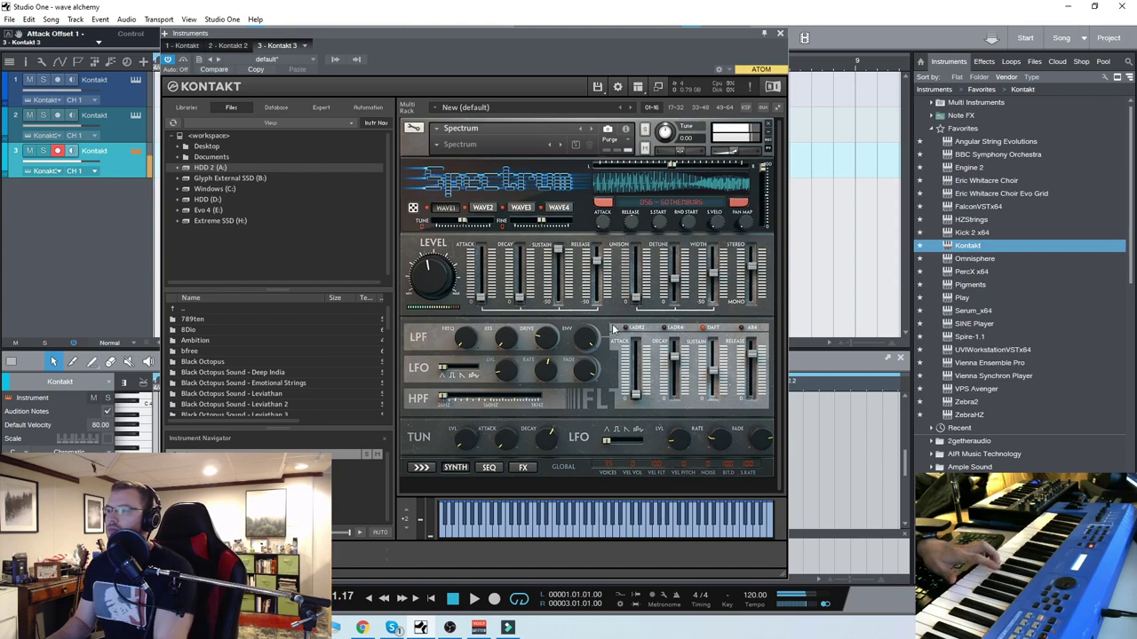
{"action": "left_click", "coordinate": [738, 205]}
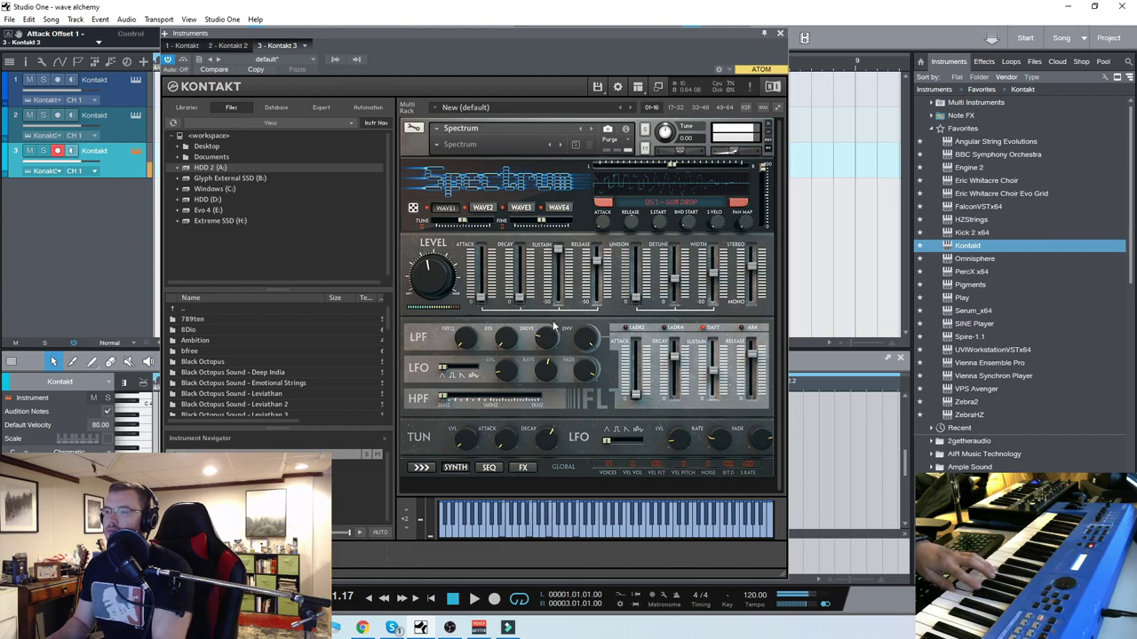
{"action": "left_click", "coordinate": [495, 210]}
{"action": "left_click", "coordinate": [739, 205]}
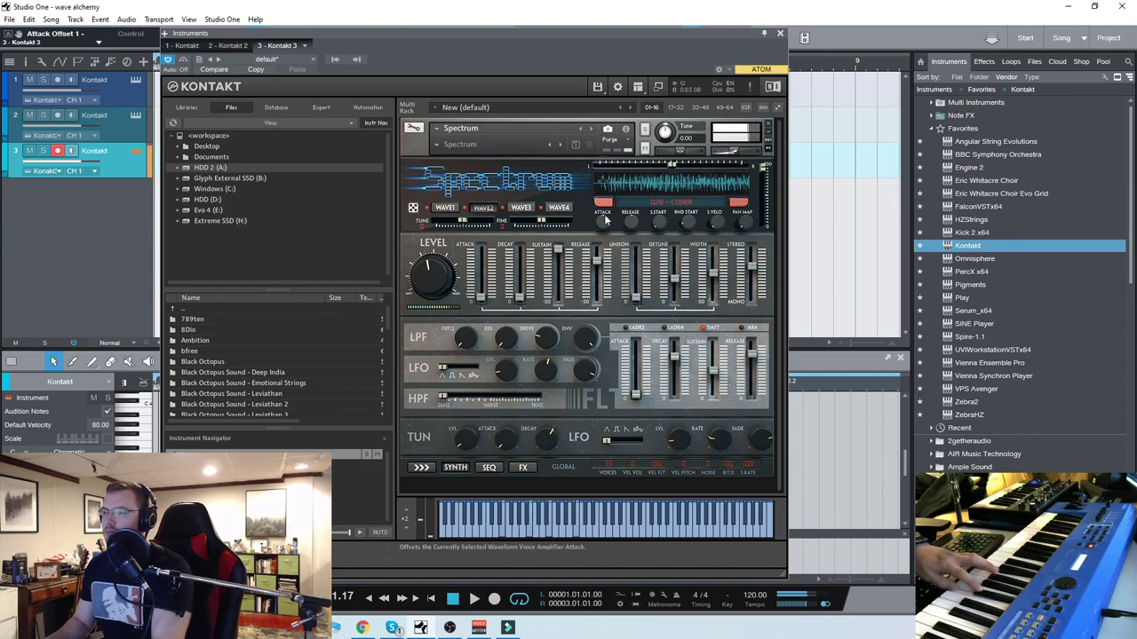
- Advance Wave 3 by two waveforms to 067 - Illusionary
{"action": "left_click", "coordinate": [529, 210]}
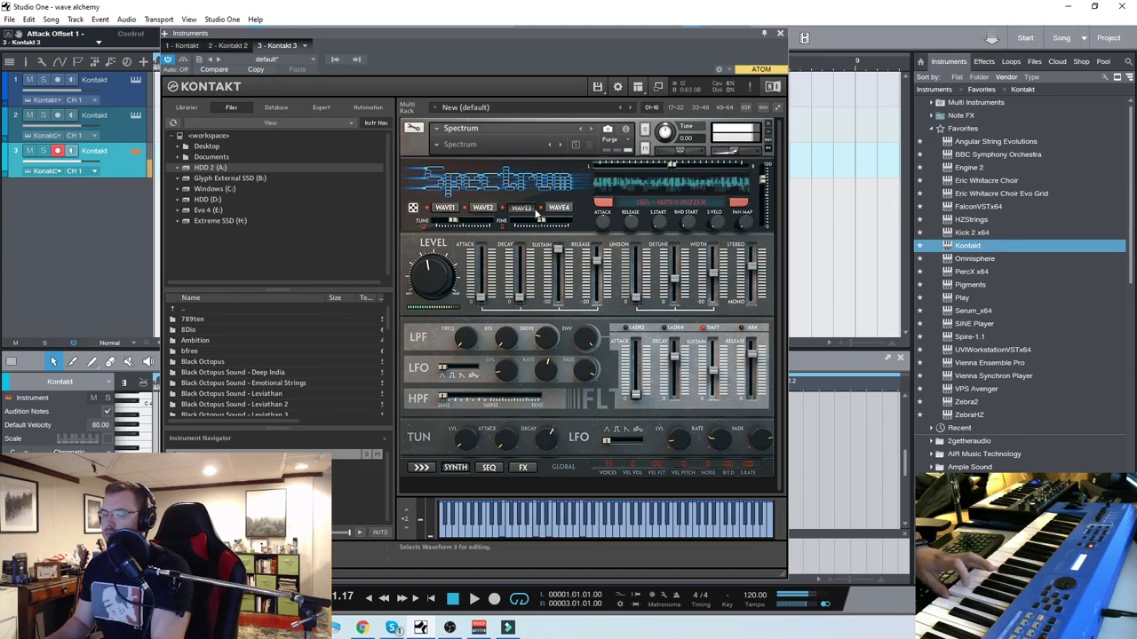
{"action": "left_click", "coordinate": [742, 206]}
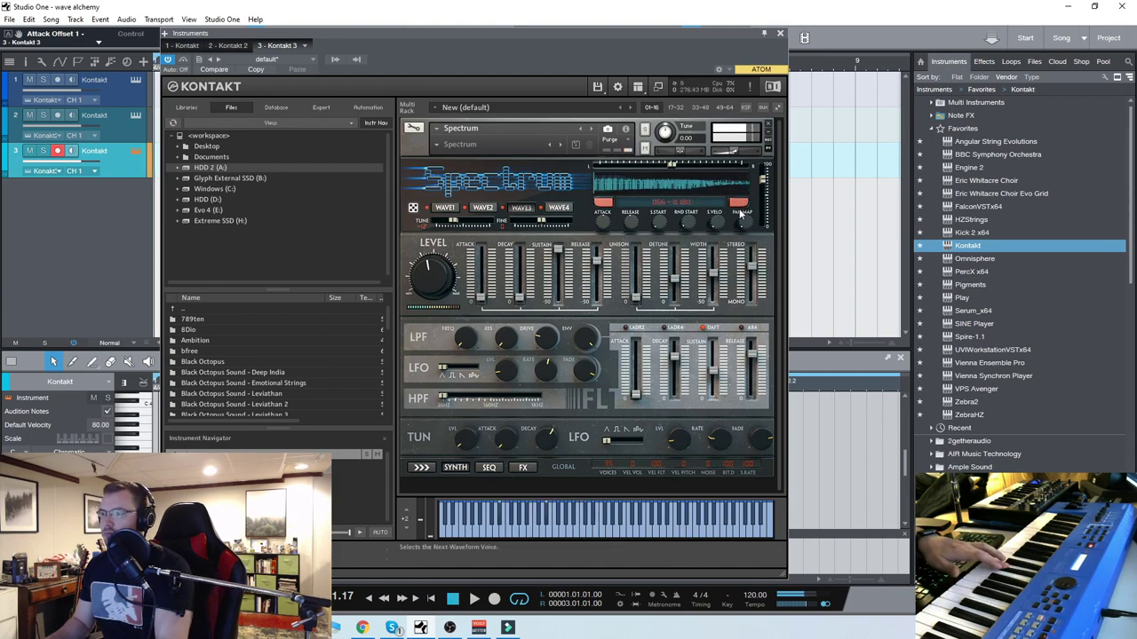
{"action": "left_click", "coordinate": [742, 206]}
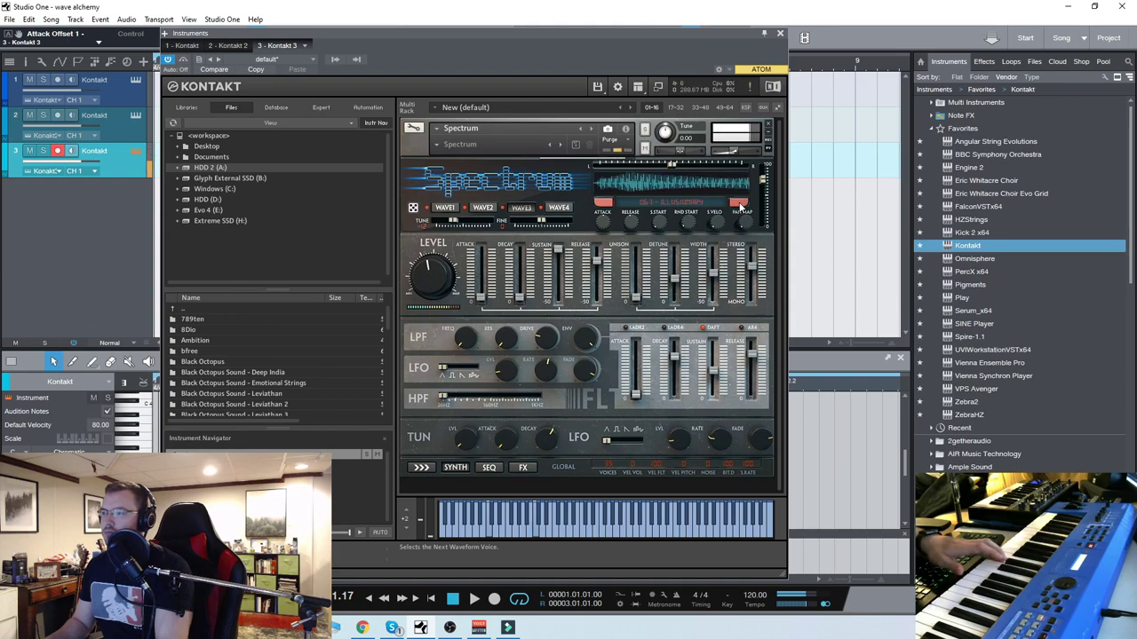
- Audition further waveforms on Waves 4 and 2, and change Wave 1 to 060 - Gyro
{"action": "left_click", "coordinate": [743, 206]}
{"action": "left_click", "coordinate": [743, 206]}
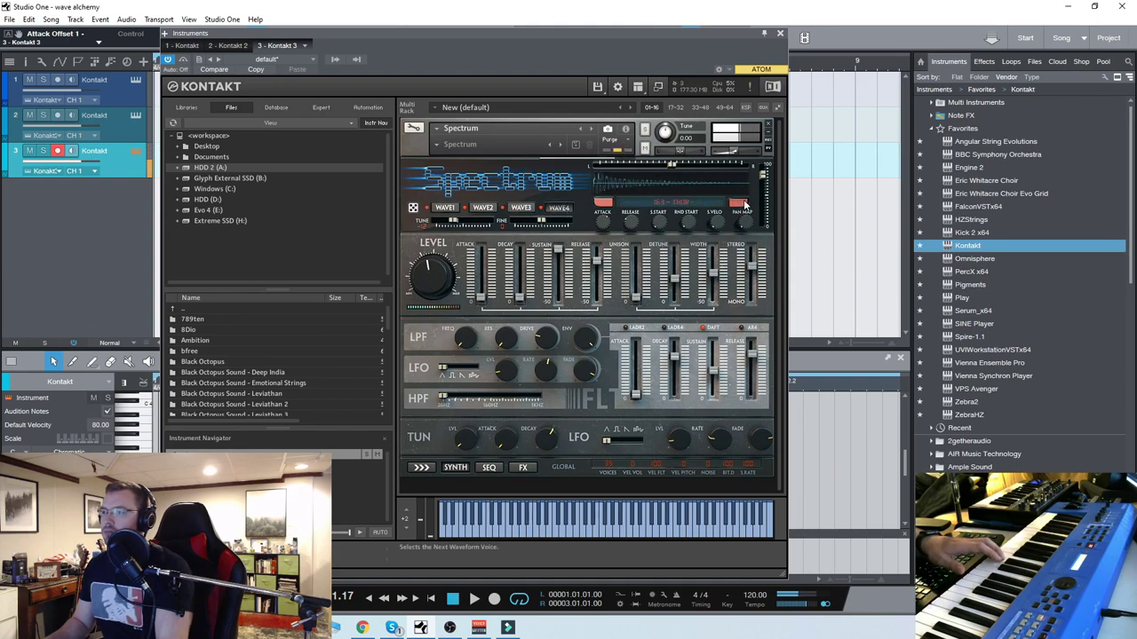
{"action": "left_click", "coordinate": [743, 206]}
{"action": "left_click", "coordinate": [743, 207]}
{"action": "left_click", "coordinate": [743, 207]}
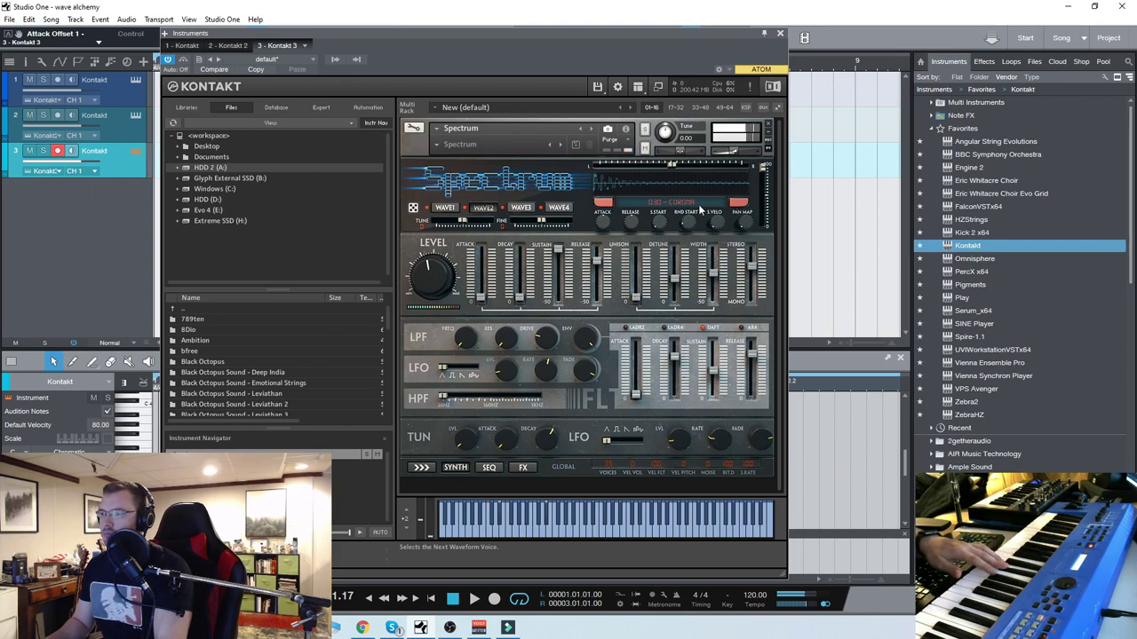
{"action": "left_click", "coordinate": [742, 205]}
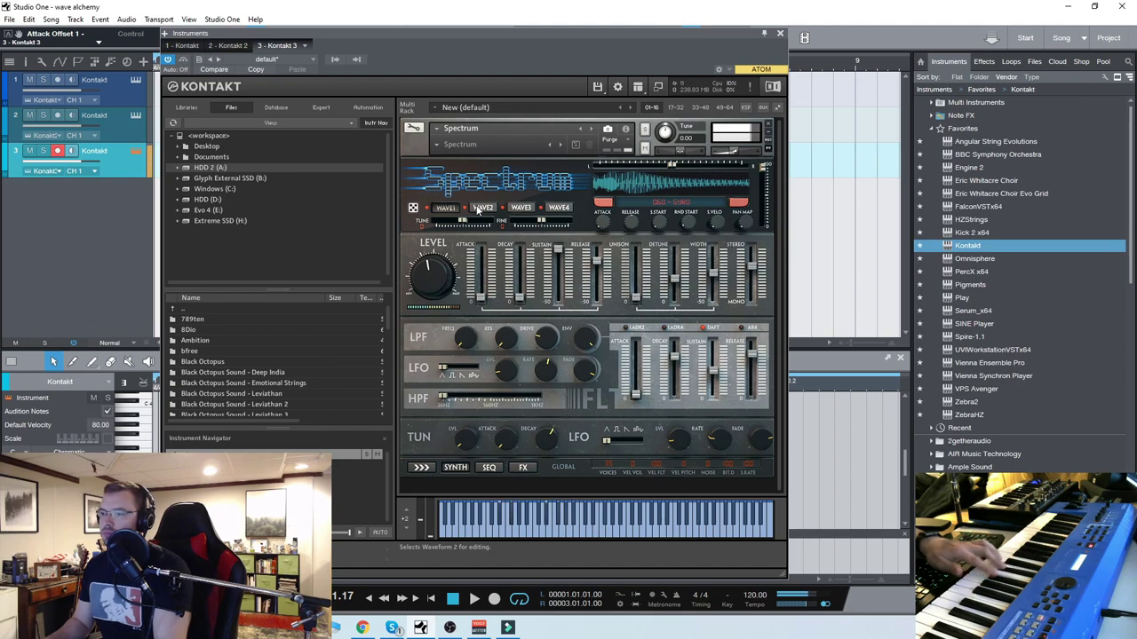
- Try 033 - Cutesy on Wave 2 and audition more waveforms on Wave 4
{"action": "left_click", "coordinate": [479, 210]}
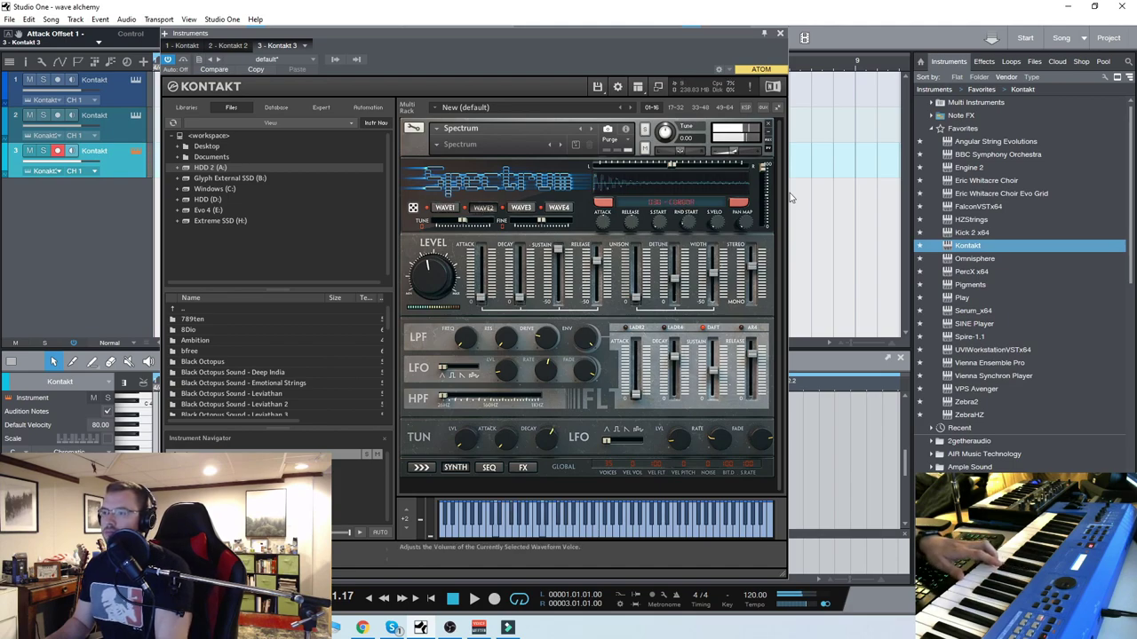
{"action": "left_click", "coordinate": [746, 208]}
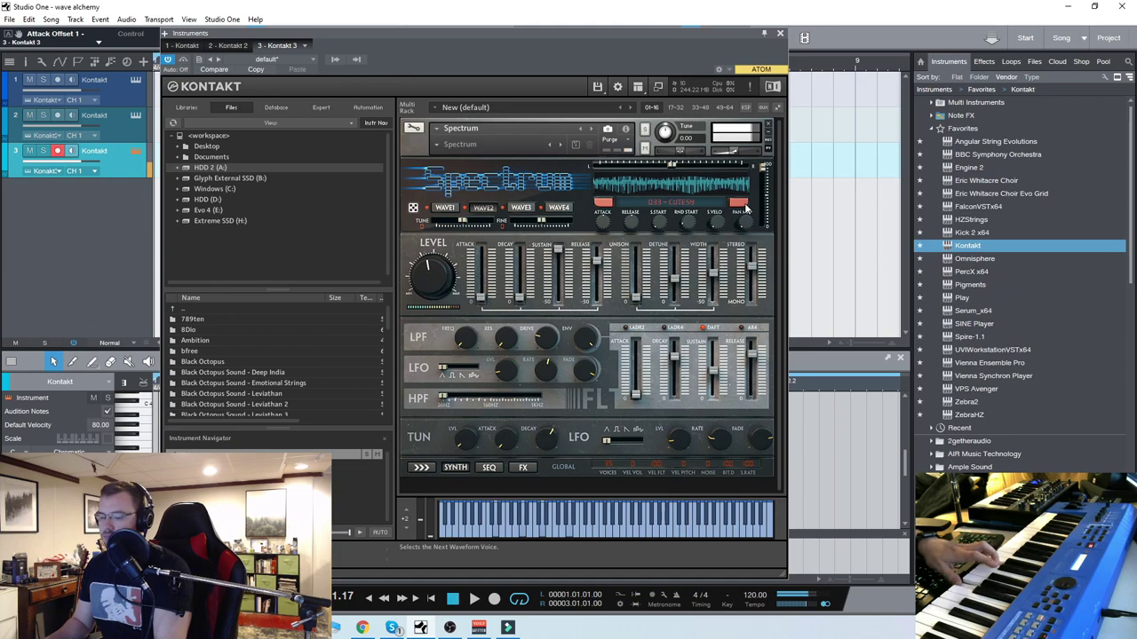
{"action": "left_click", "coordinate": [746, 208]}
{"action": "left_click", "coordinate": [731, 206]}
{"action": "left_click", "coordinate": [732, 206]}
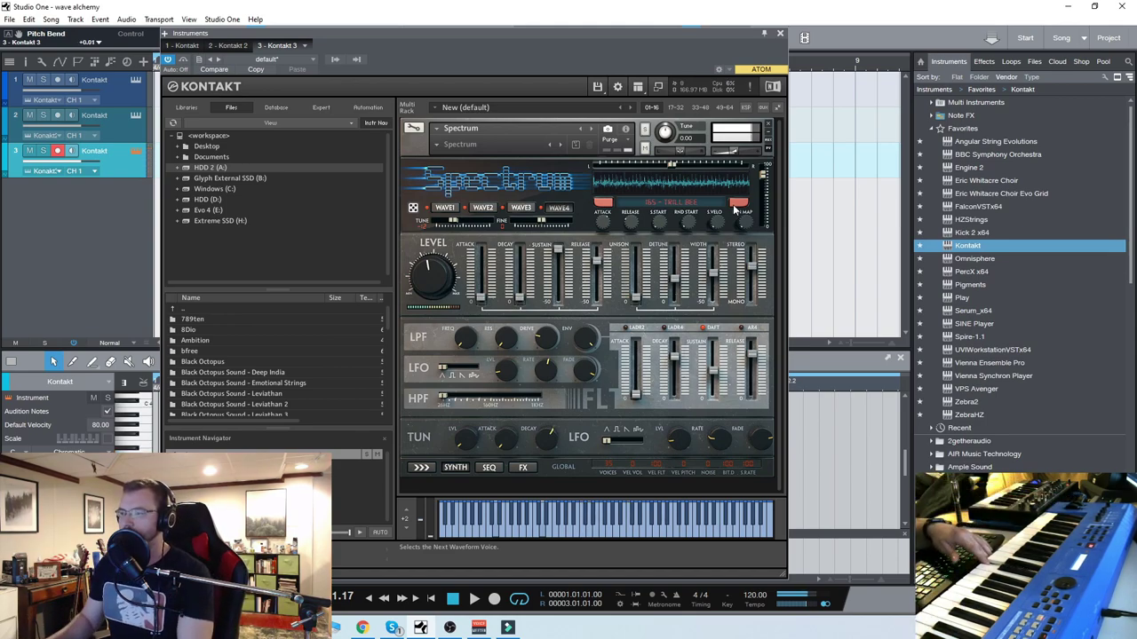
- Reload Spectrum without saving the edits, and browse the waveform list from Wave 4
{"action": "left_click", "coordinate": [767, 124]}
{"action": "left_click", "coordinate": [618, 353]}
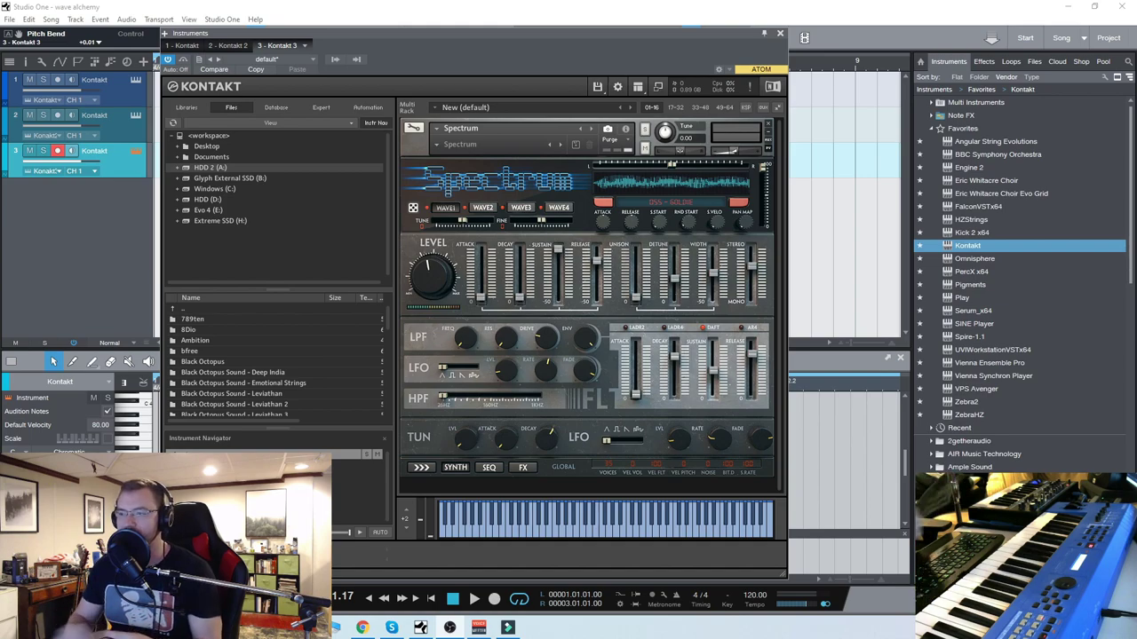
{"action": "left_click", "coordinate": [514, 208]}
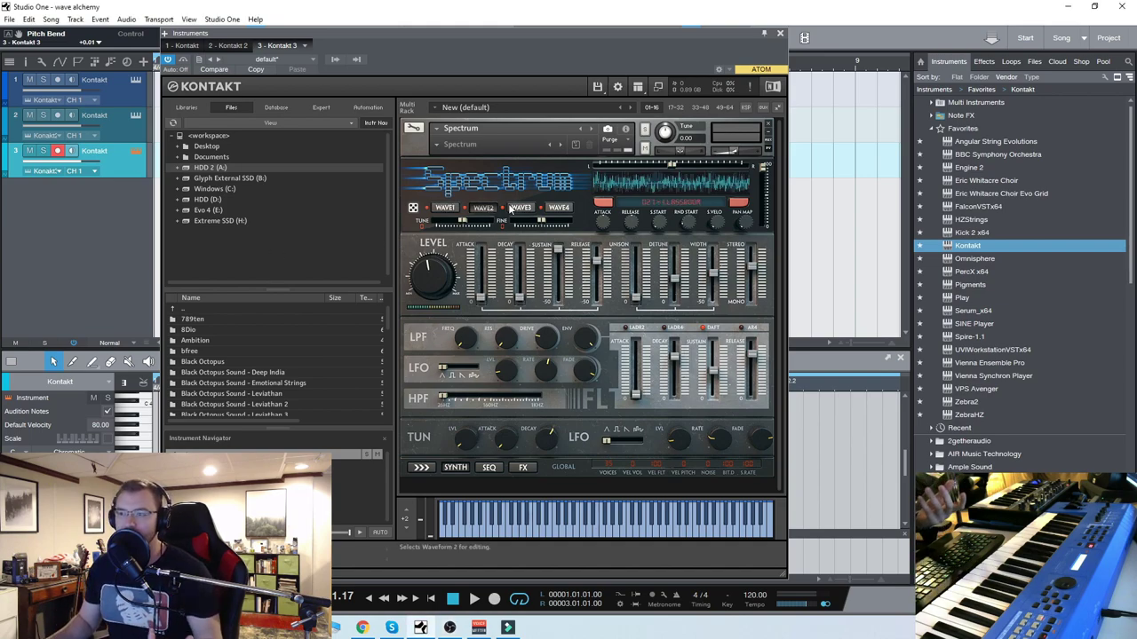
{"action": "left_click", "coordinate": [556, 210]}
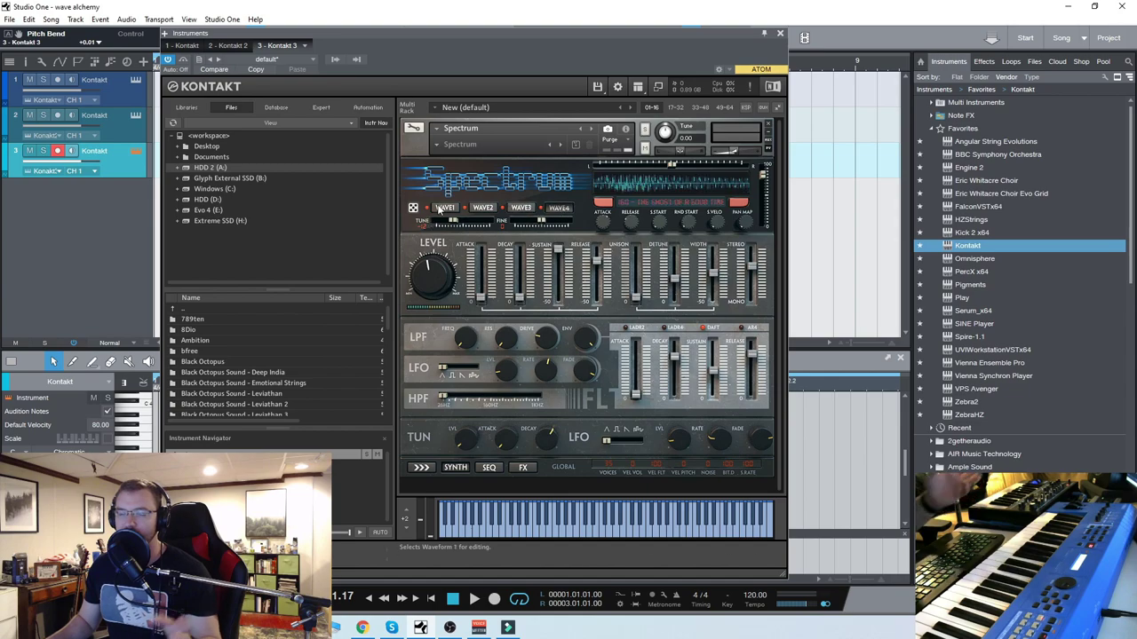
{"action": "left_click", "coordinate": [711, 211]}
{"action": "scroll", "coordinate": [711, 362], "scroll_direction": "down", "scroll_amount": 10}
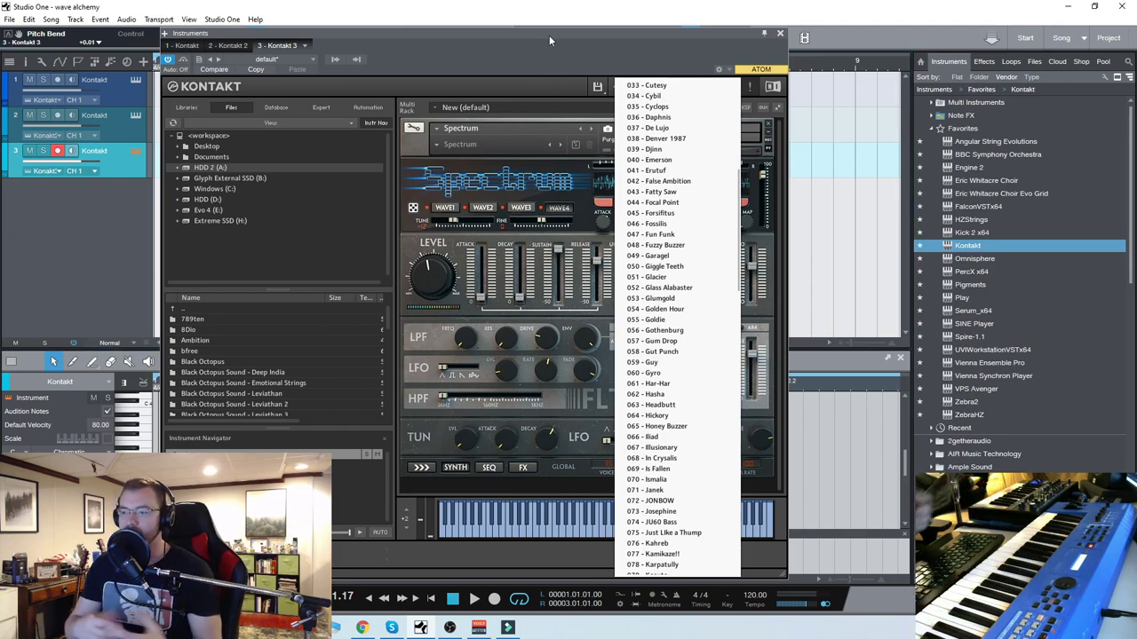
- Open Mutate on the second track and show the WOB10 preset's step sequencer
{"action": "left_click", "coordinate": [136, 116]}
{"action": "left_click_drag", "start_coordinate": [675, 43], "coordinate": [655, 51]}
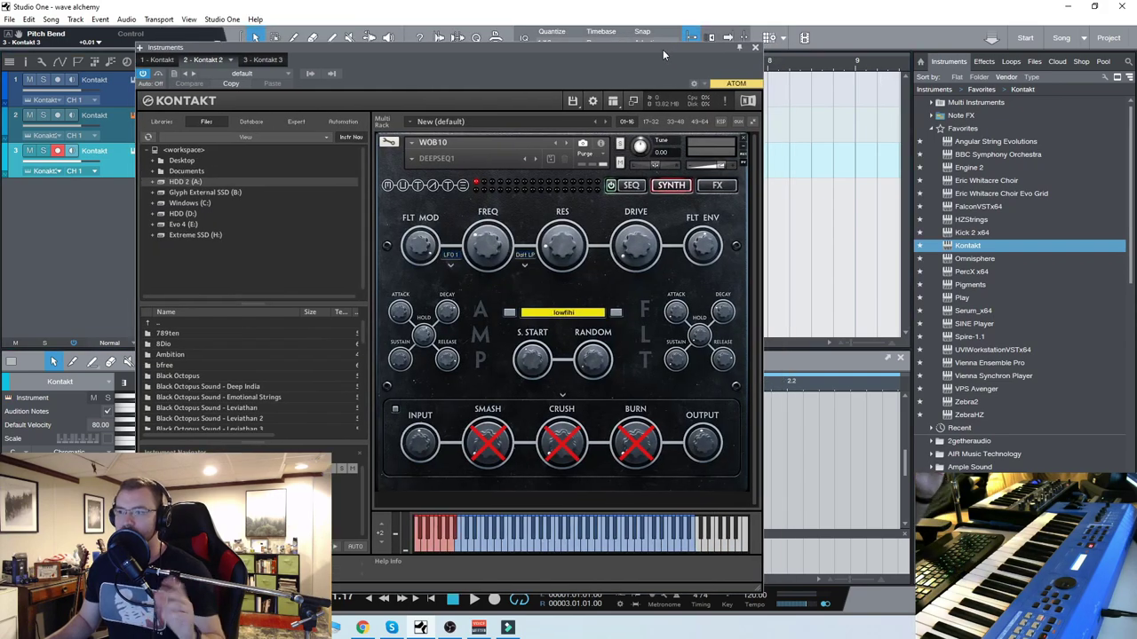
{"action": "left_click", "coordinate": [102, 124]}
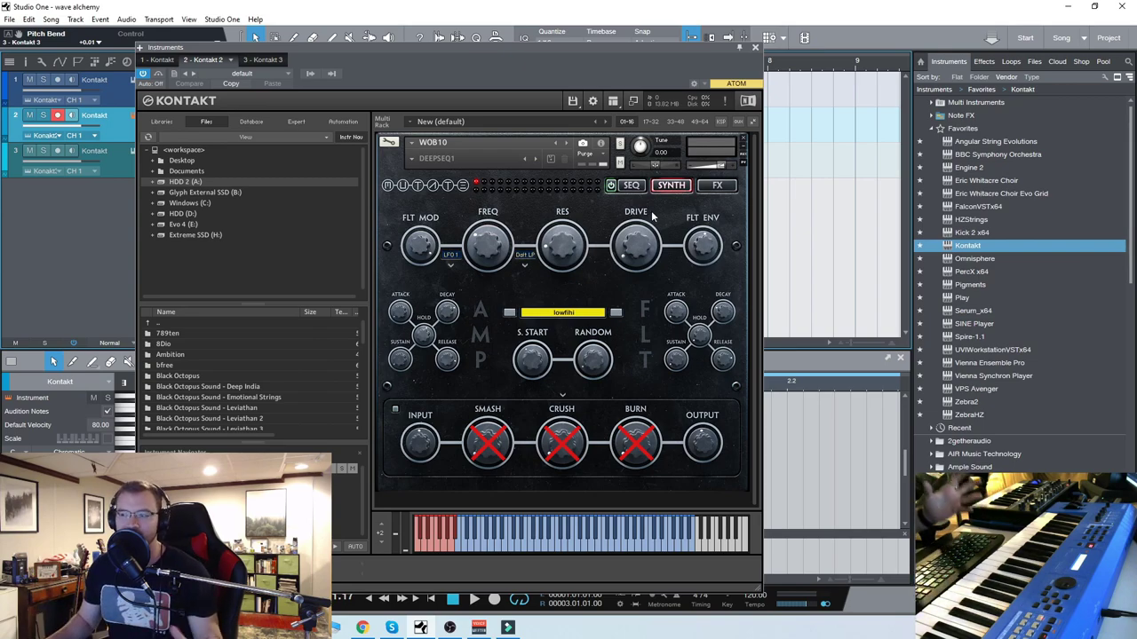
{"action": "left_click", "coordinate": [630, 185]}
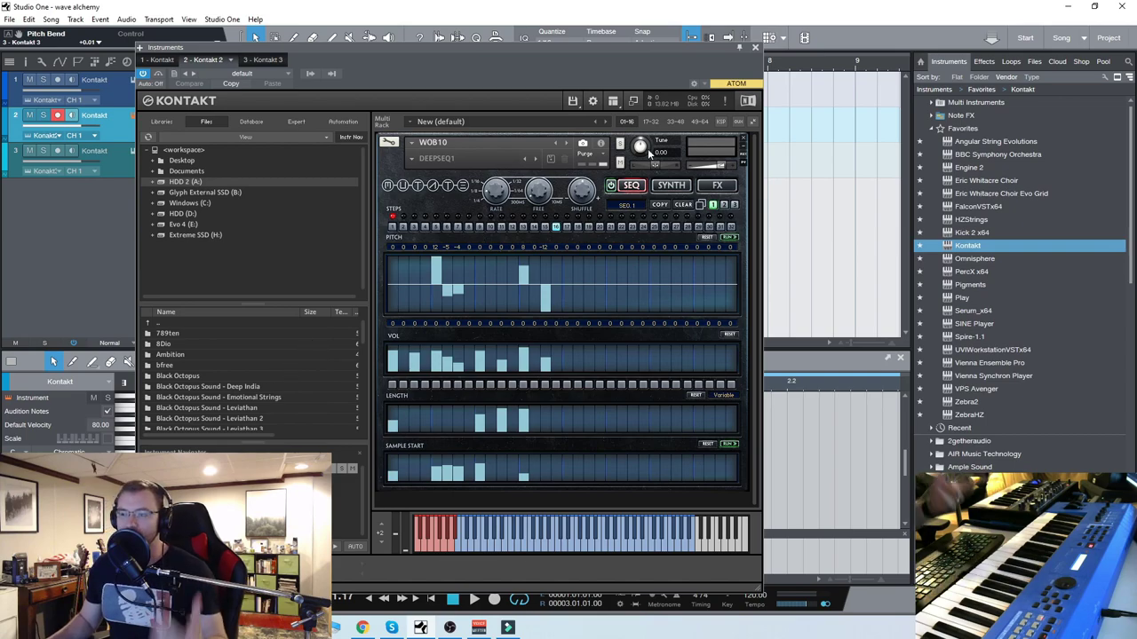
- Close Mutate and reopen Spectrum from the third track
{"action": "left_click", "coordinate": [755, 47]}
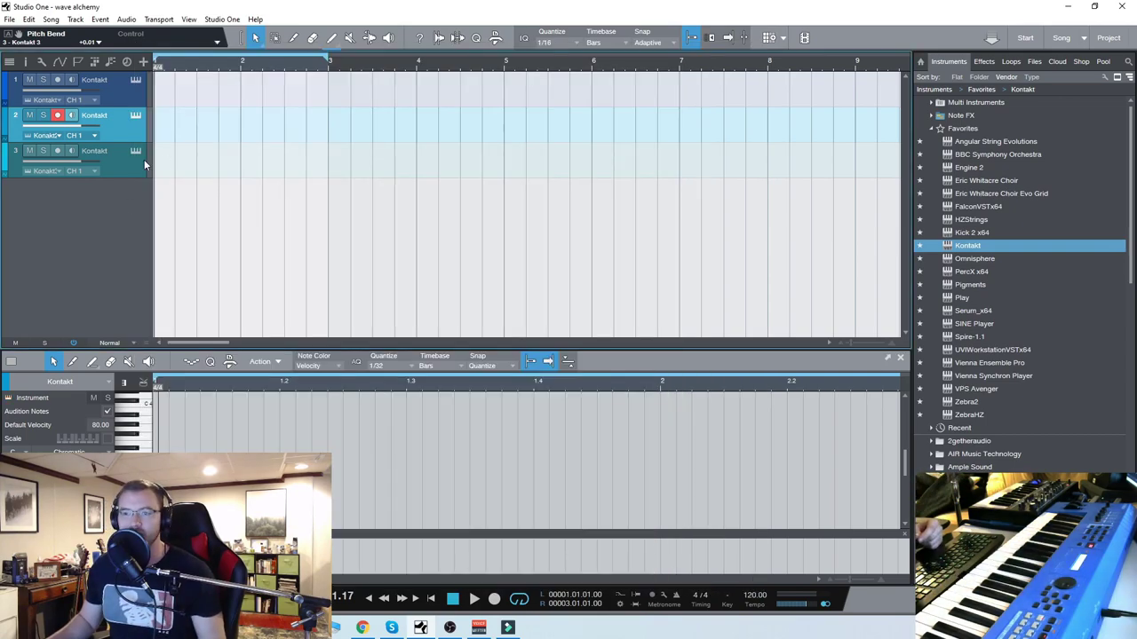
{"action": "left_click", "coordinate": [142, 158]}
{"action": "left_click", "coordinate": [135, 150]}
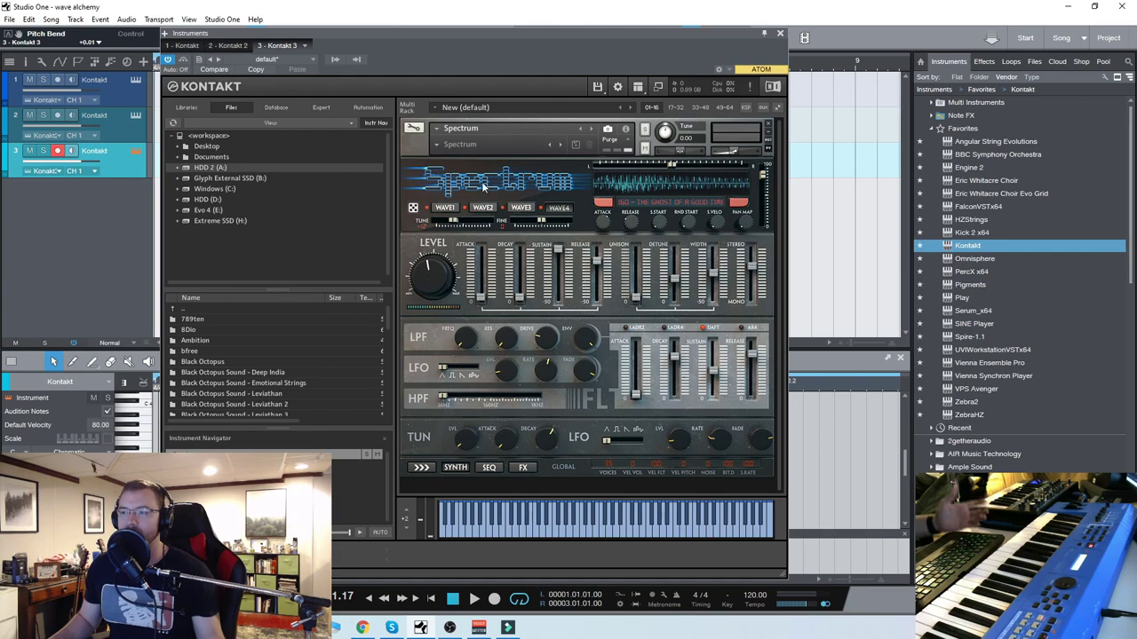